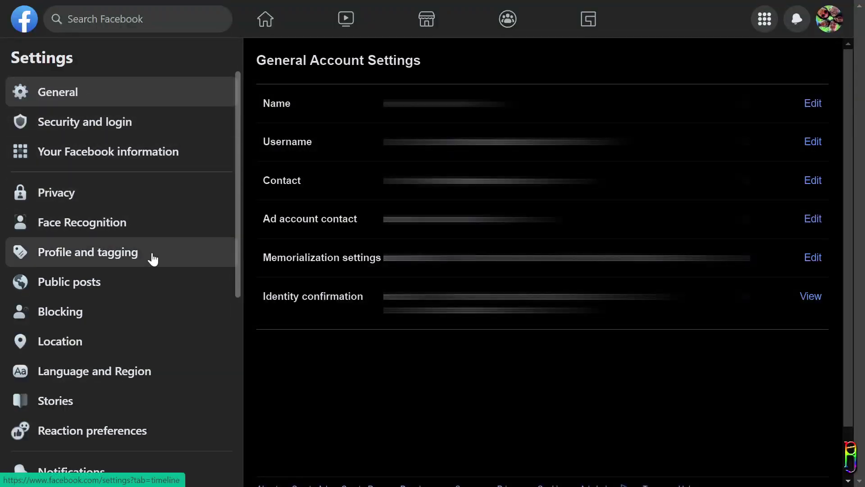
Open the Access your information page from the Your Facebook information settings.
left_click(94, 154)
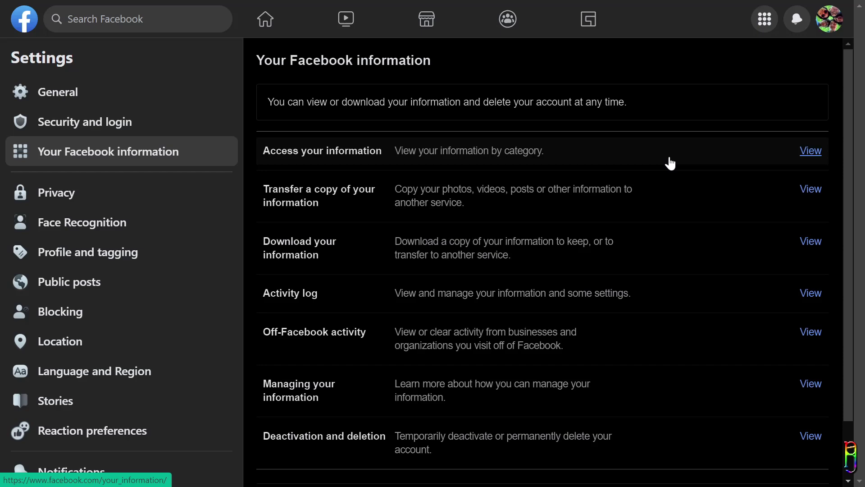
left_click(811, 152)
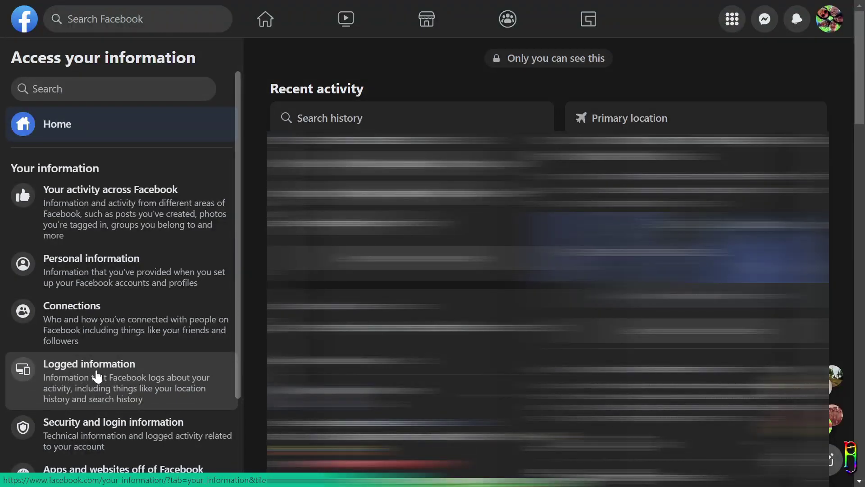
Open Location history under Logged information and highlight the 'Location History is off' statement.
left_click(97, 376)
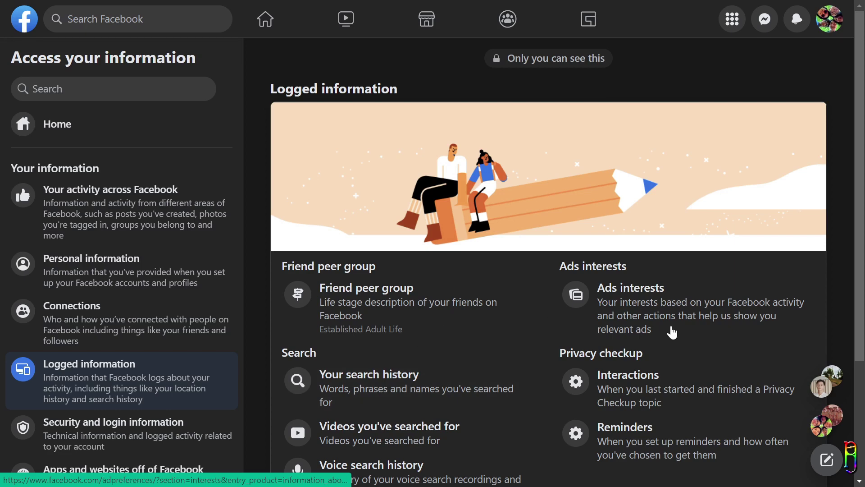
scroll(703, 320, "down", 4)
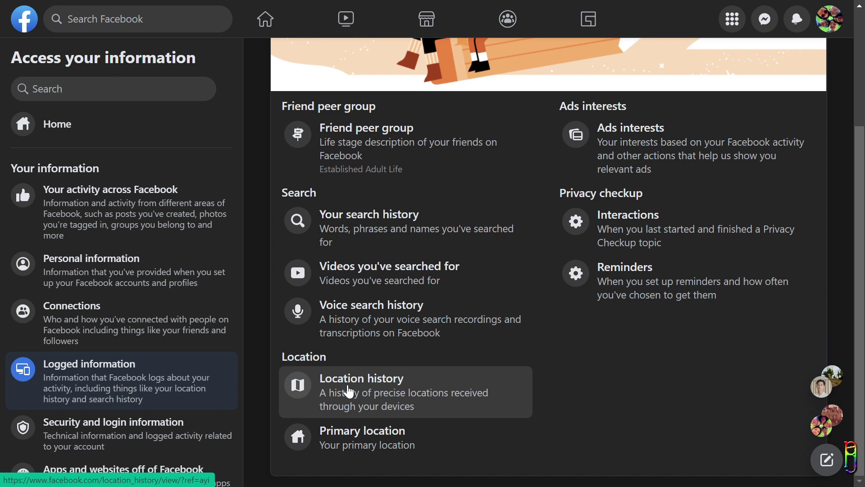
left_click(351, 391)
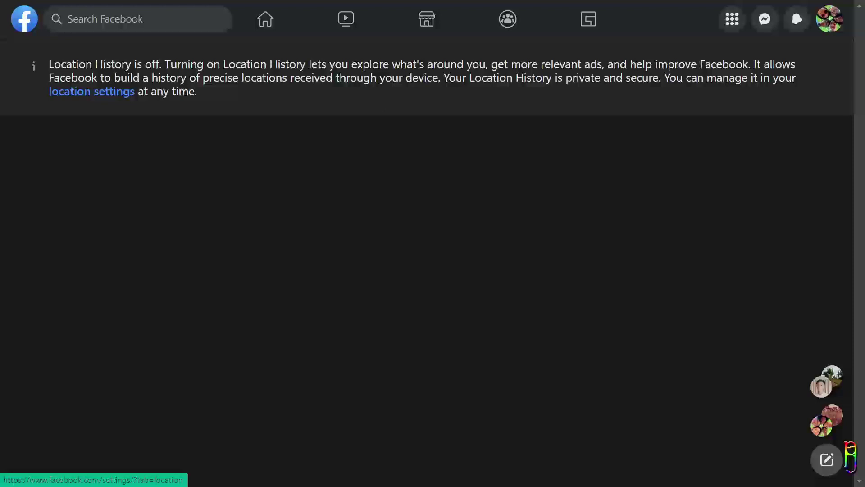
left_click_drag(48, 63, 155, 64)
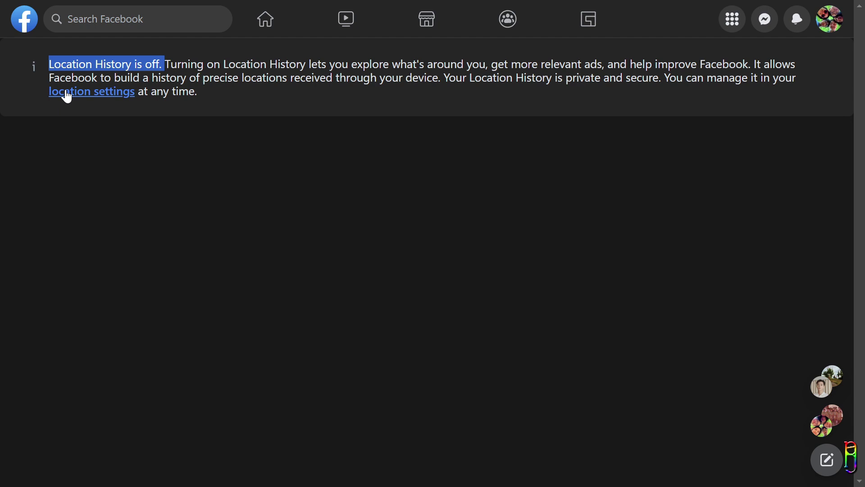
Open Location Settings and highlight the note that Location History is no longer available.
left_click(83, 94)
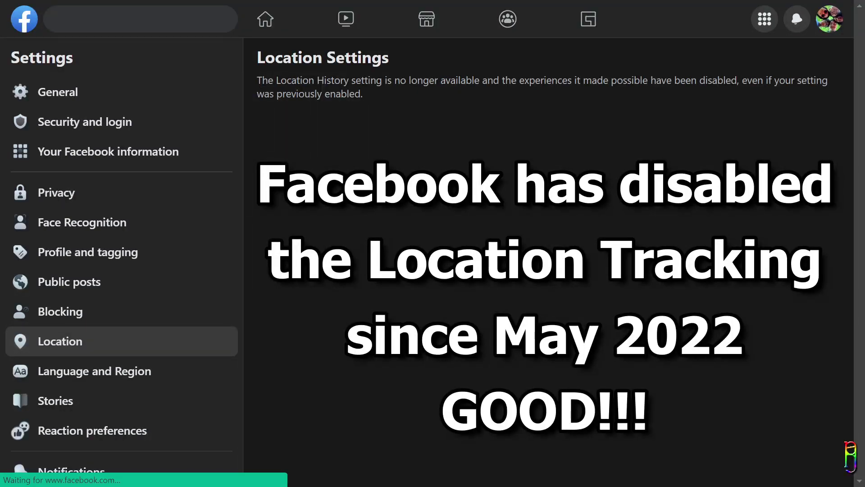
left_click_drag(257, 80, 676, 94)
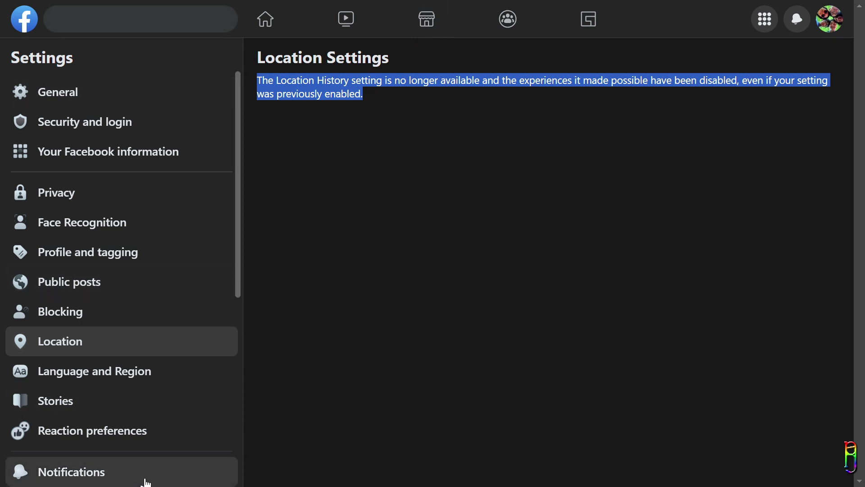
left_click(449, 278)
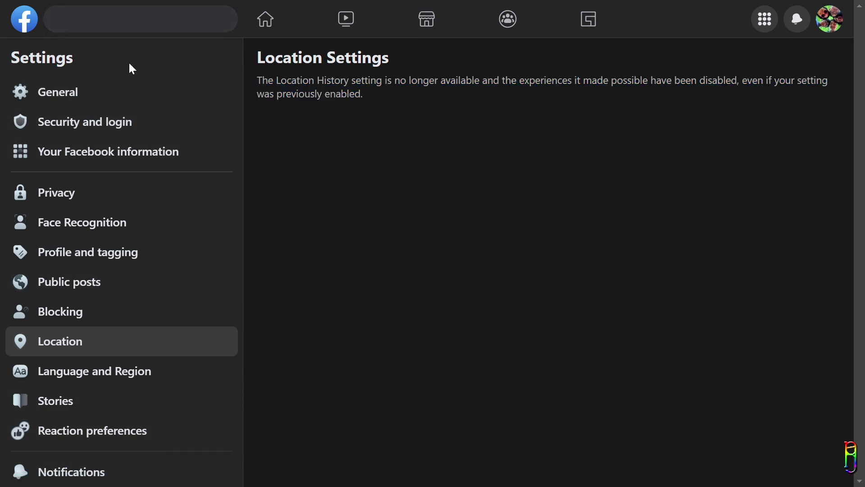
mouse_move(58, 5)
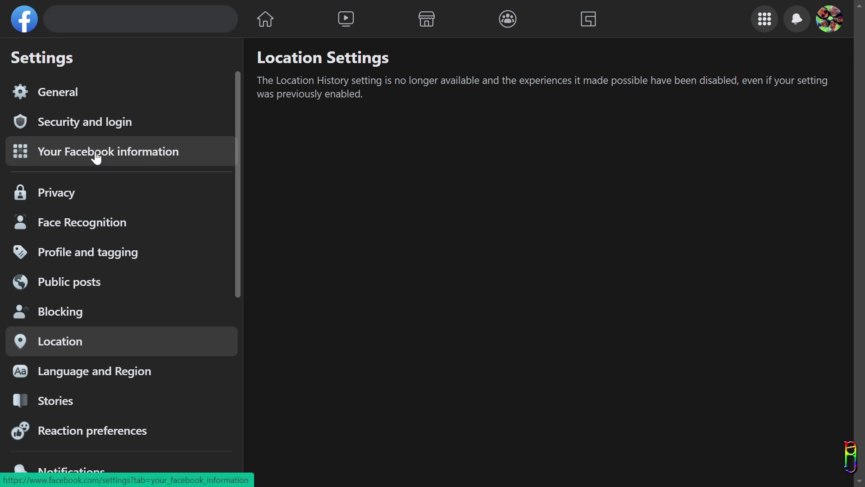
Open Off-Facebook activity from Your Facebook information and review its description.
left_click(96, 157)
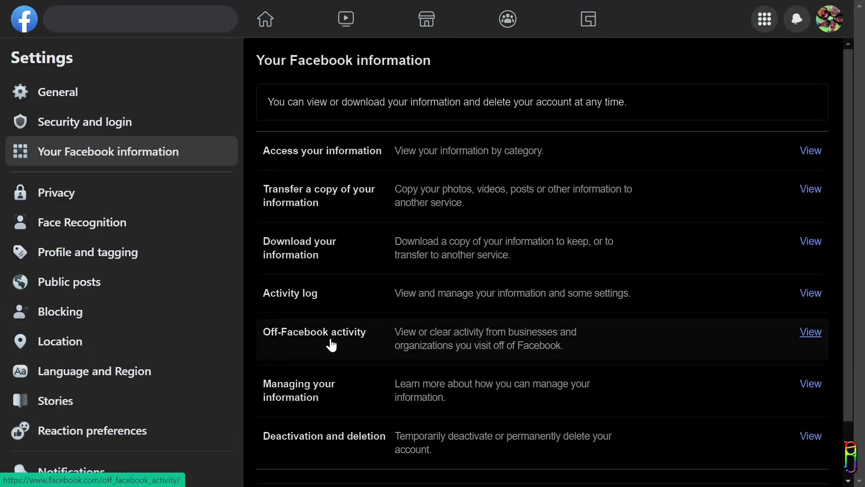
left_click(810, 334)
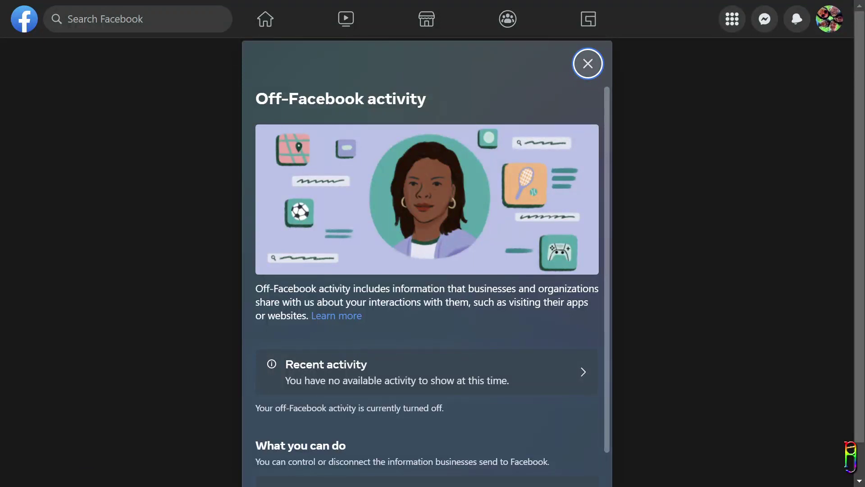
left_click_drag(309, 316, 248, 295)
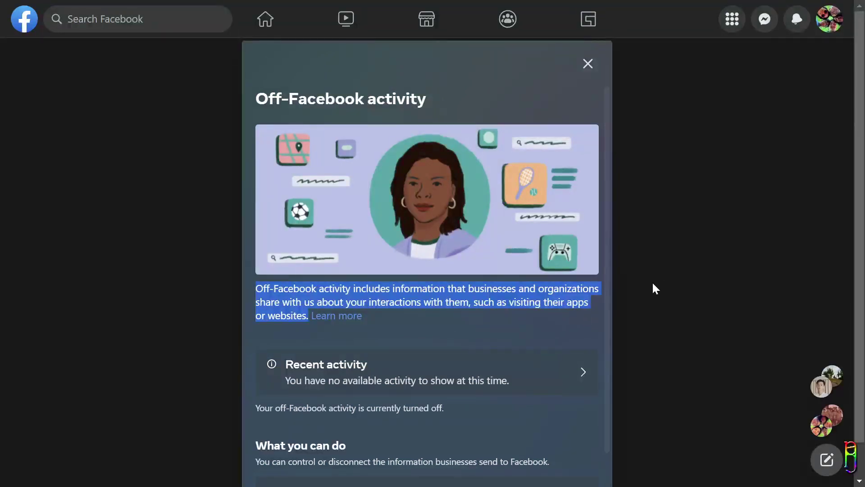
scroll(572, 273, "down", 2)
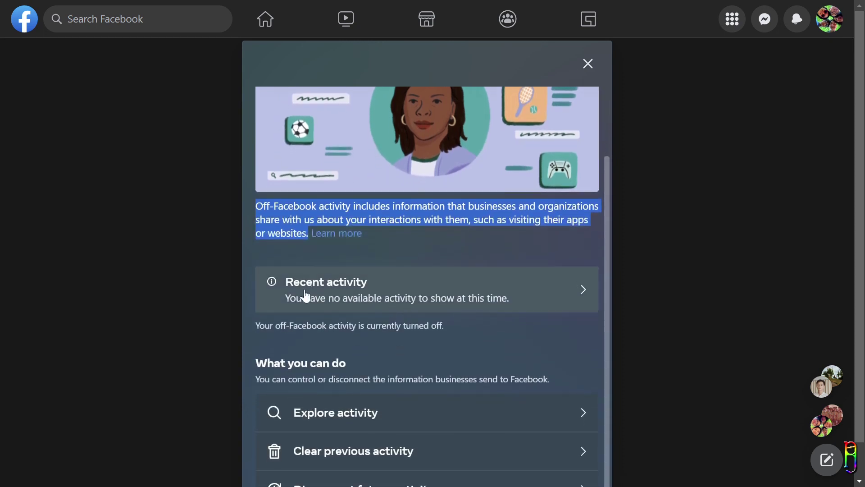
Check Recent activity and Explore activity, then try Clear previous activity and dismiss the no-activity notice.
left_click(386, 290)
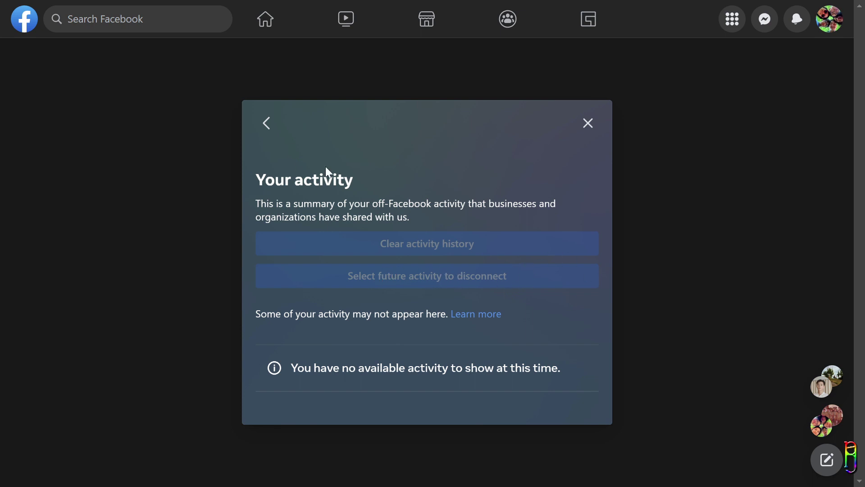
left_click(267, 123)
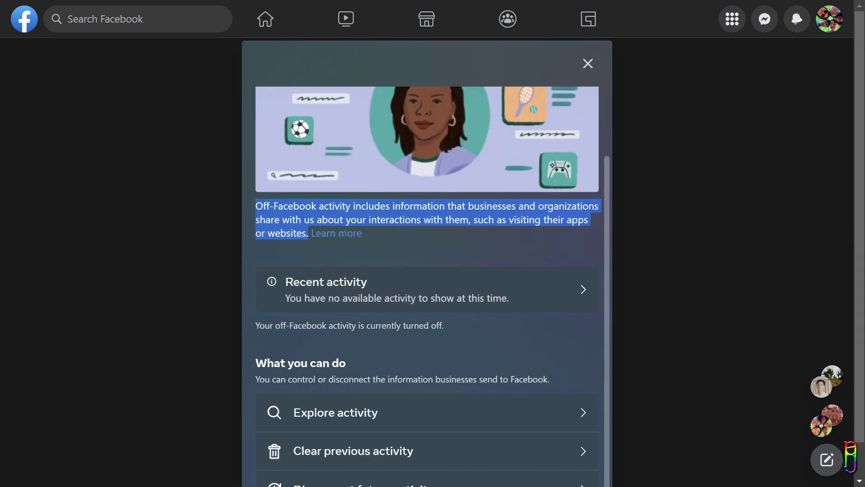
scroll(518, 281, "down", 1)
left_click(391, 375)
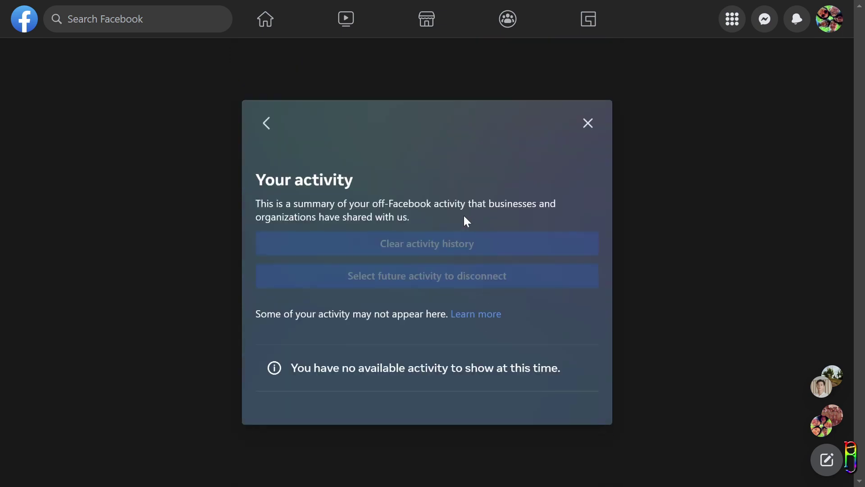
left_click(266, 122)
scroll(509, 292, "down", 1)
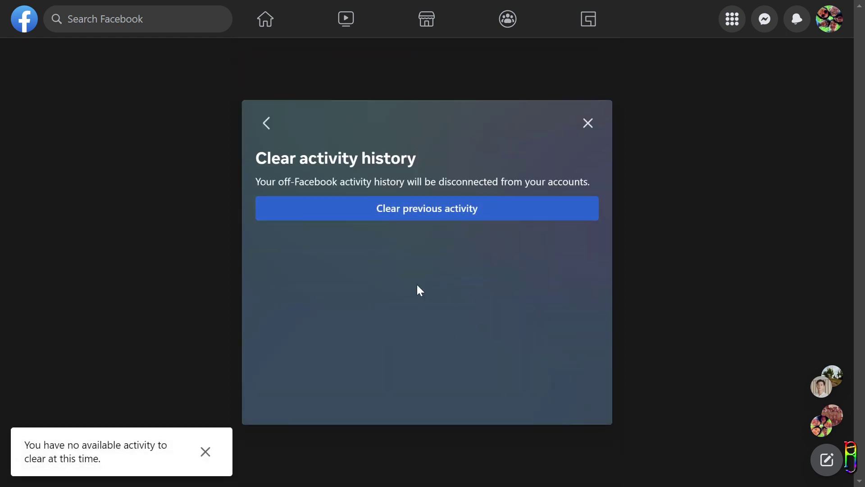
left_click(206, 451)
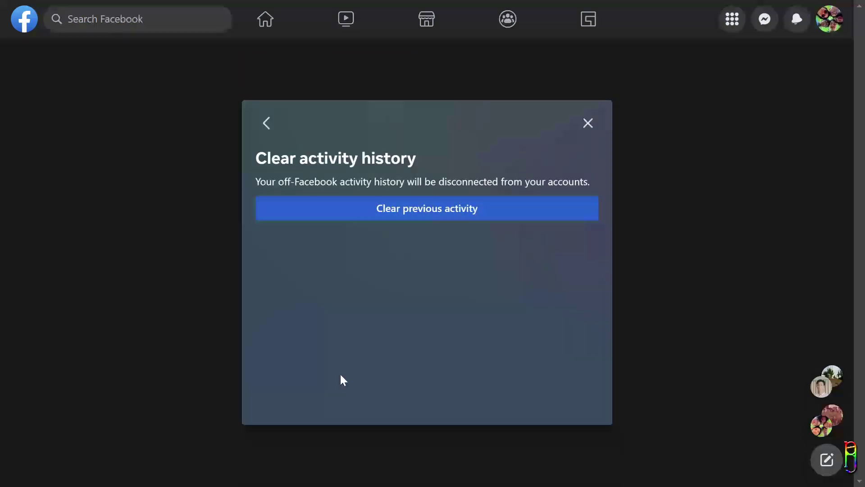
Turn on disconnecting future off-Facebook activity and confirm it.
left_click(267, 122)
scroll(491, 357, "down", 1)
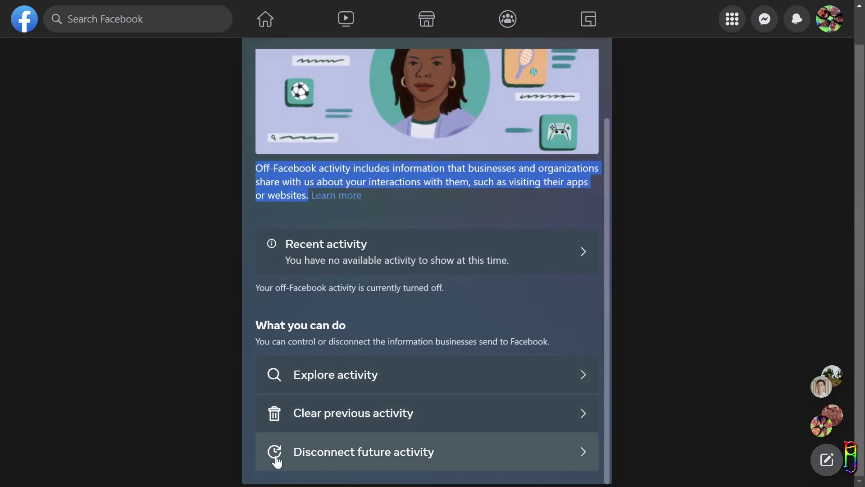
left_click(392, 454)
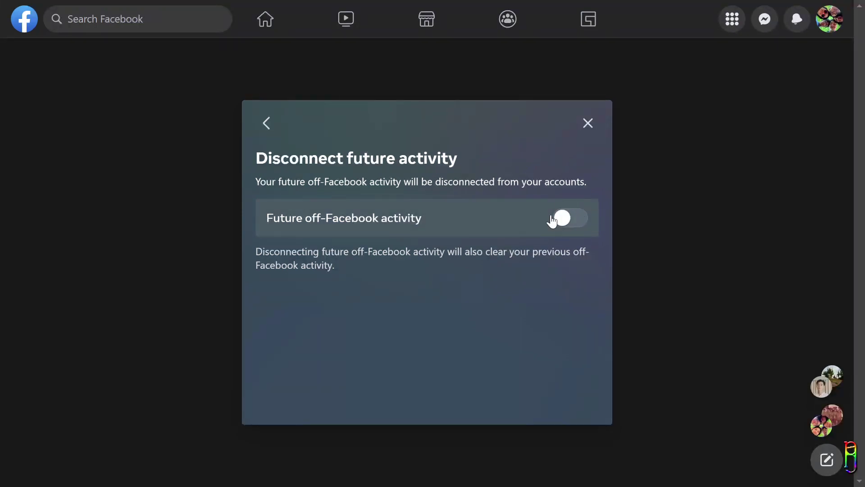
left_click(568, 218)
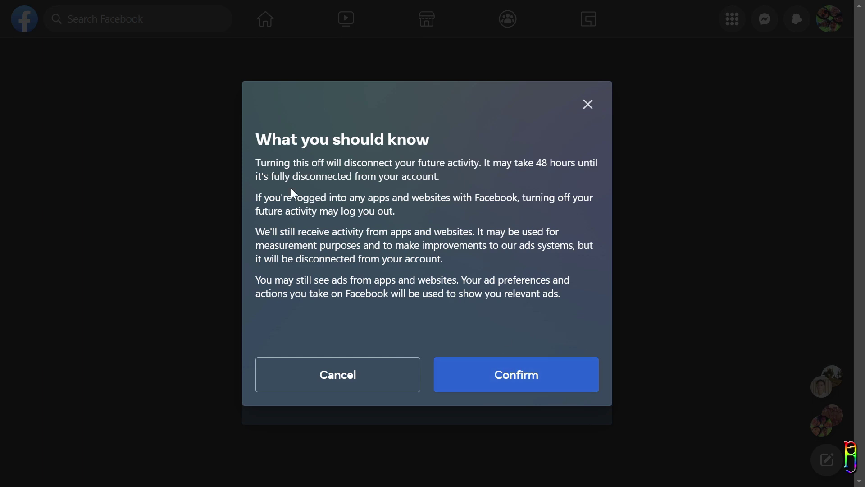
left_click(510, 380)
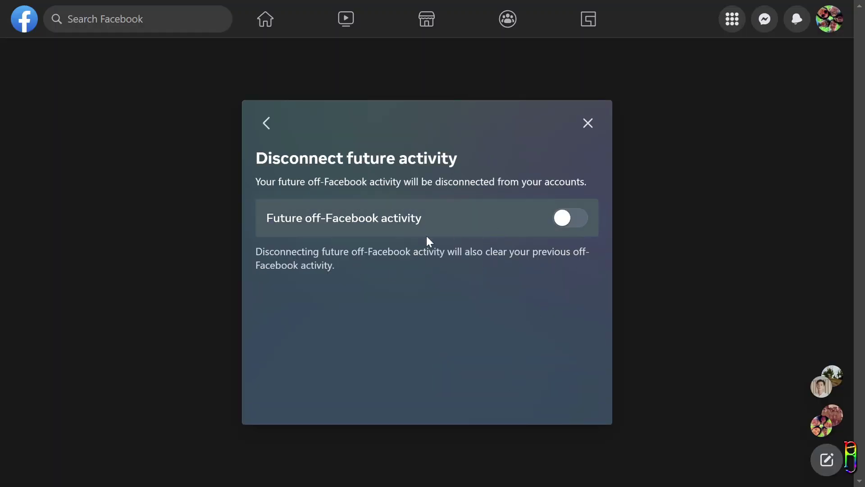
Return to the Off-Facebook activity overview, clear the text highlight and scroll back up.
left_click(270, 127)
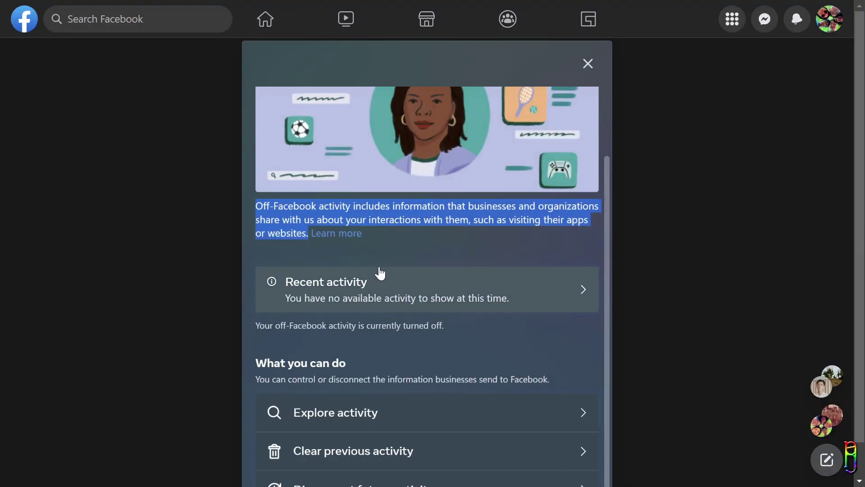
scroll(475, 299, "down", 2)
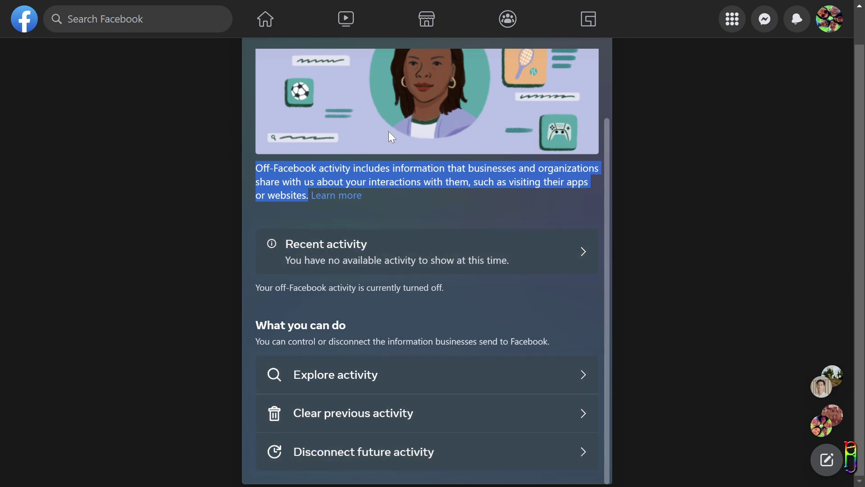
left_click(426, 194)
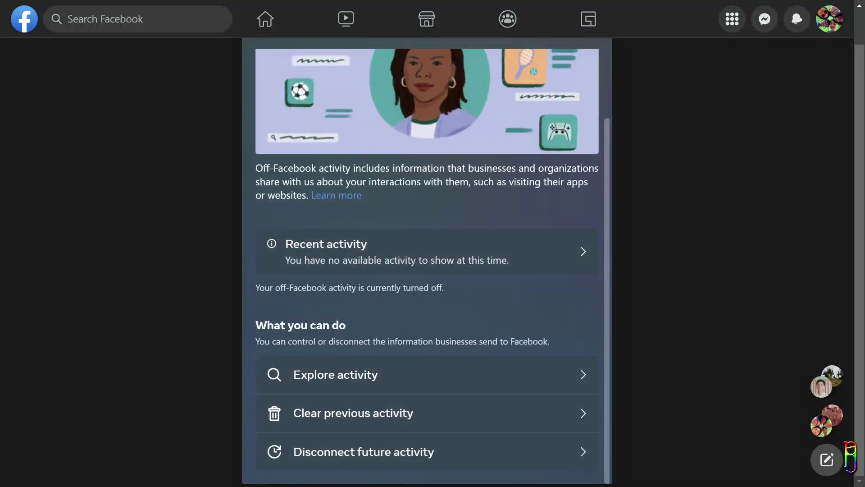
scroll(488, 289, "up", 2)
scroll(491, 359, "down", 2)
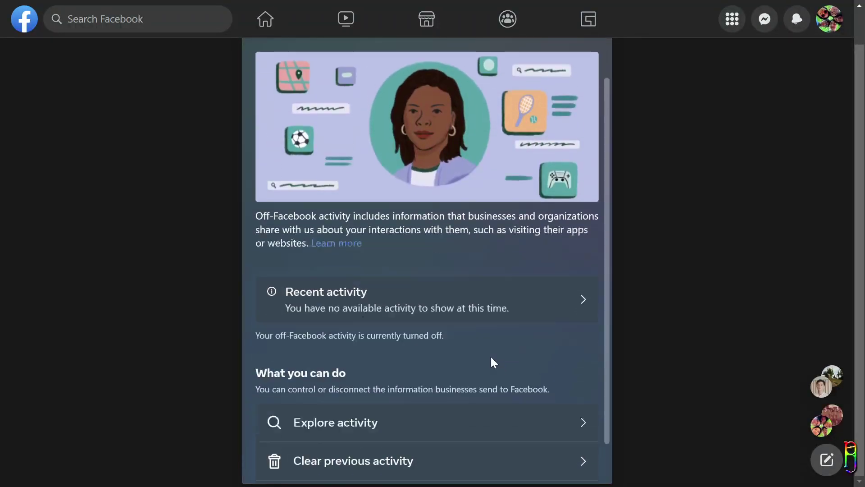
scroll(491, 359, "up", 2)
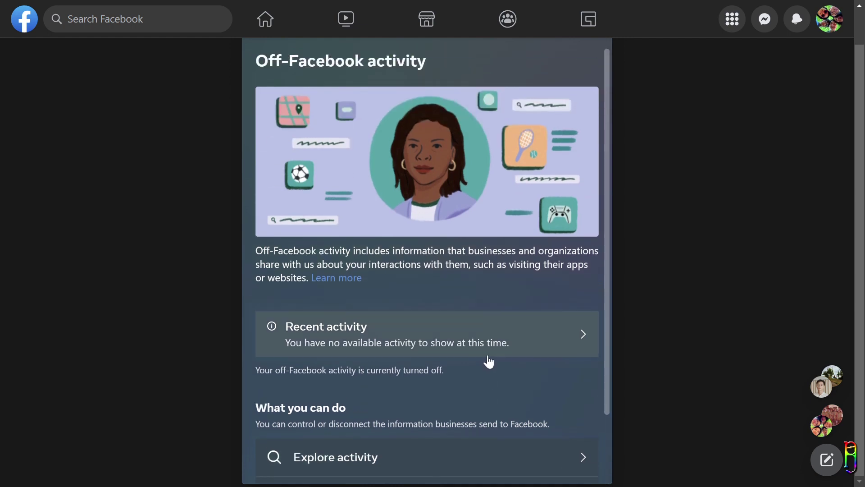
scroll(488, 359, "up", 1)
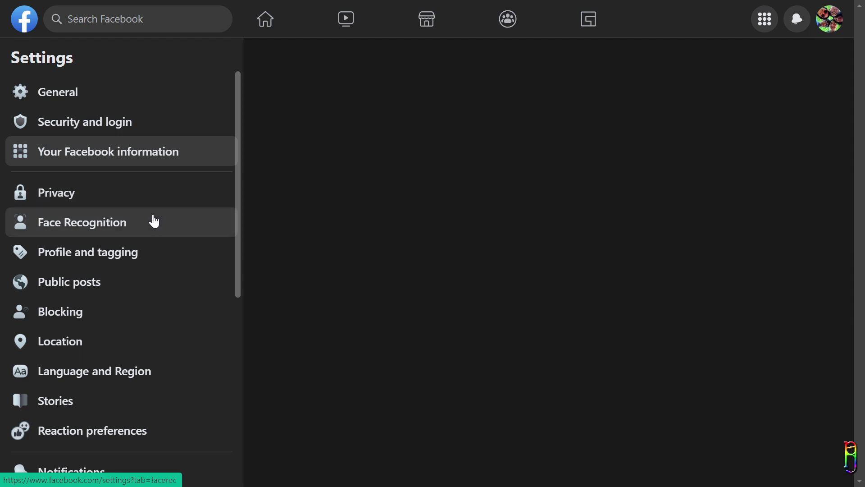
Expand the recently seen advertisers list and hide ads from Wonderbly.
scroll(153, 224, "down", 3)
scroll(153, 228, "down", 4)
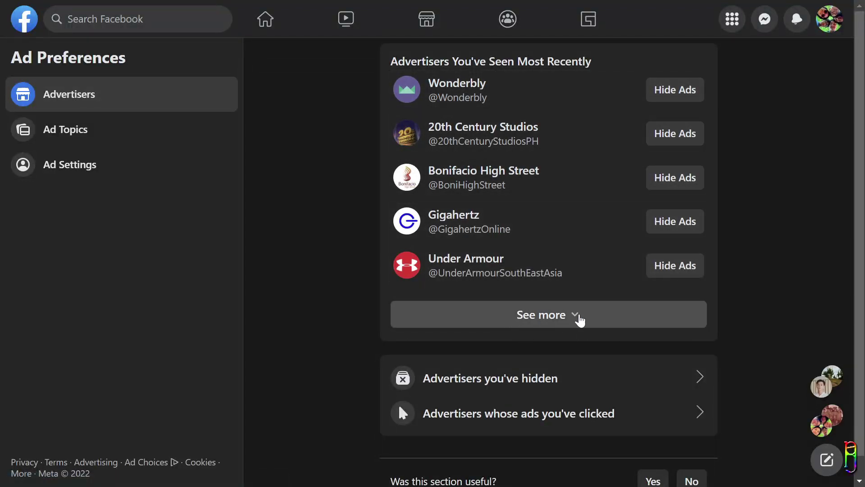
left_click(571, 319)
scroll(554, 241, "down", 2)
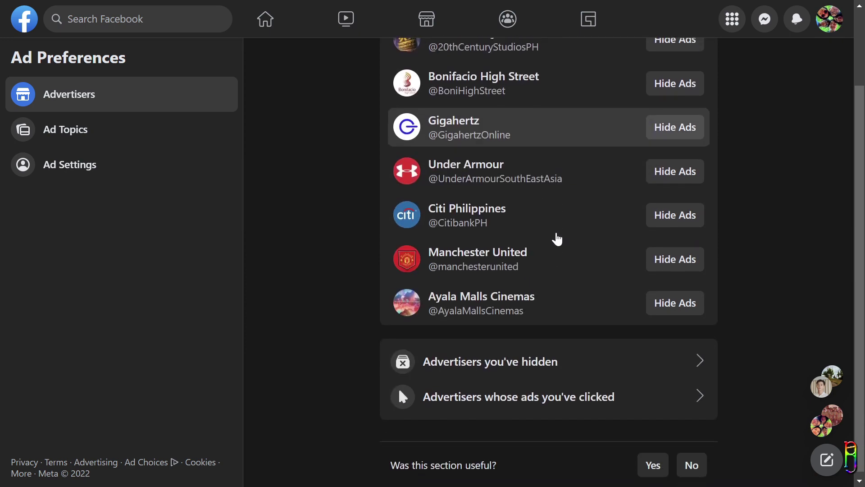
scroll(557, 246, "up", 2)
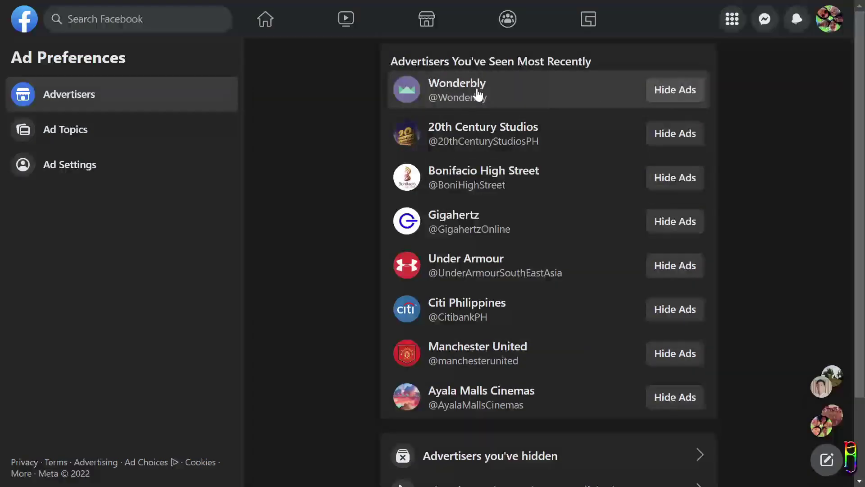
left_click(667, 94)
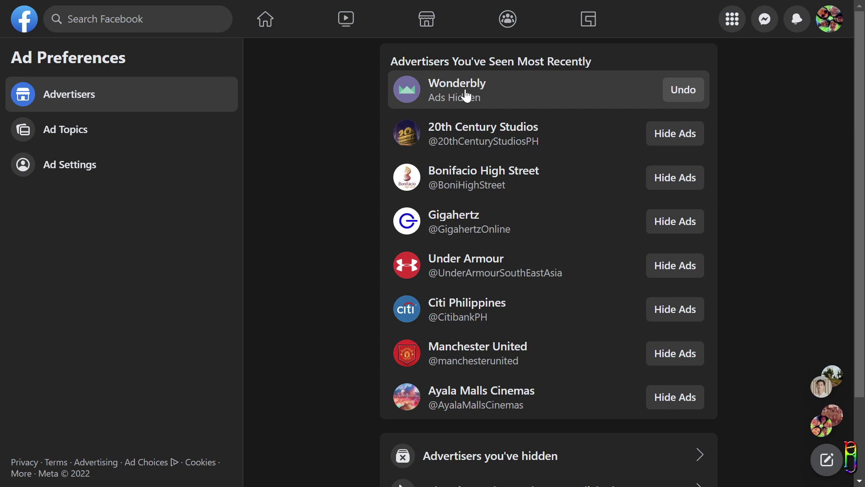
In Advertisers you've hidden, let PLDT Home Biz ads show again and return to the overview.
scroll(769, 194, "down", 2)
scroll(713, 315, "down", 1)
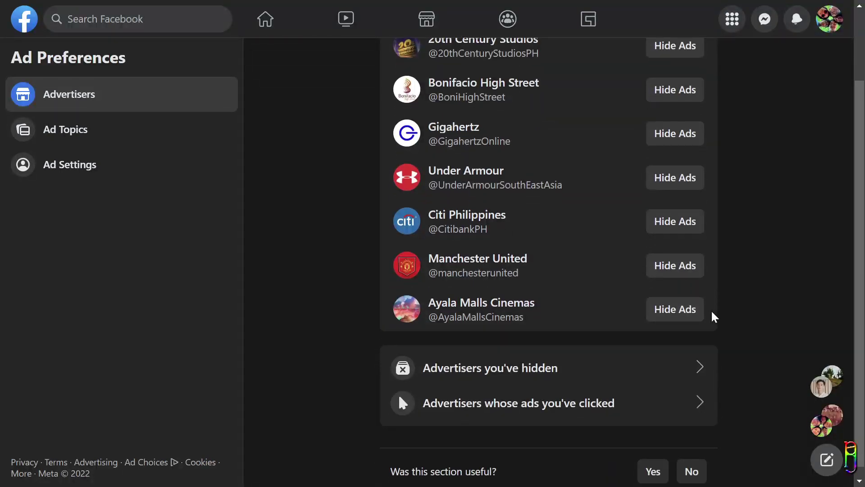
left_click(626, 359)
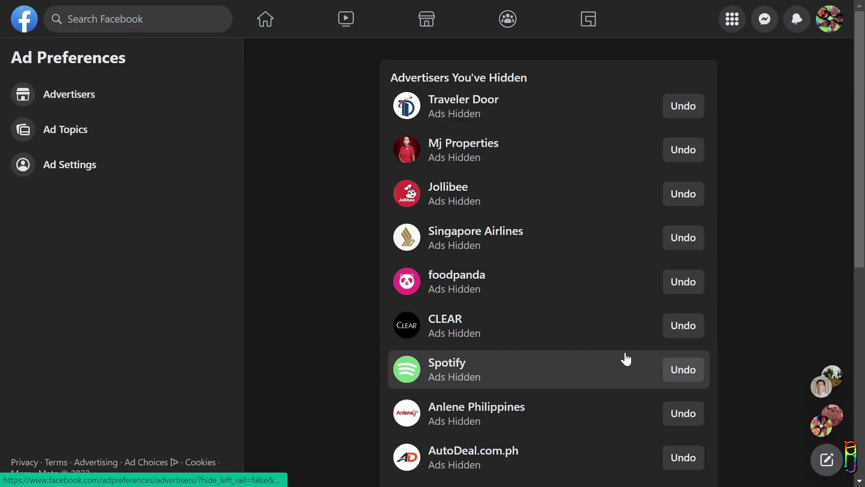
scroll(622, 261, "down", 9)
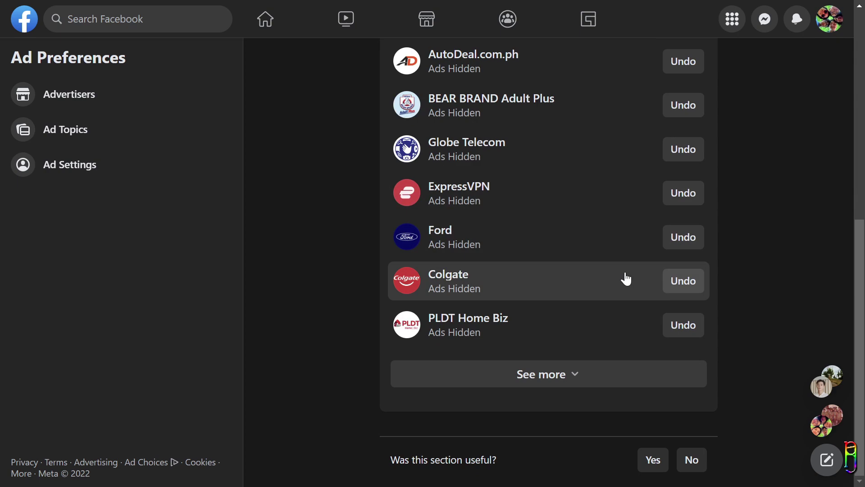
left_click(555, 381)
scroll(591, 334, "down", 12)
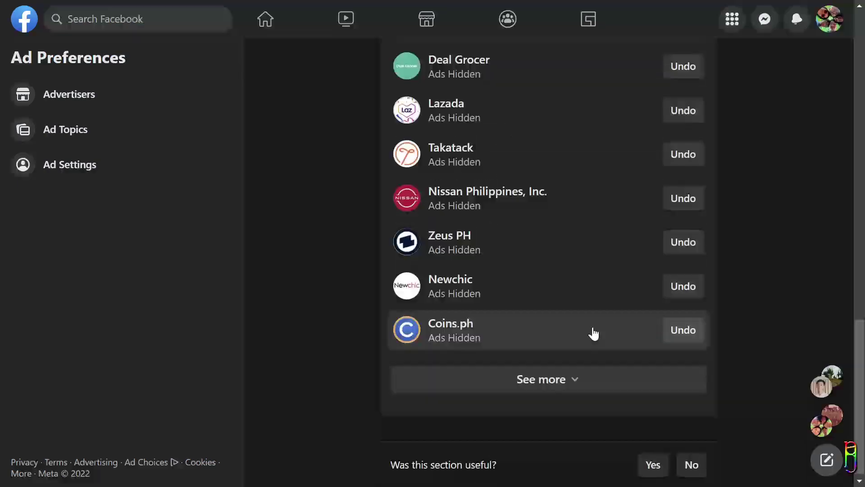
scroll(592, 334, "up", 15)
scroll(605, 299, "down", 15)
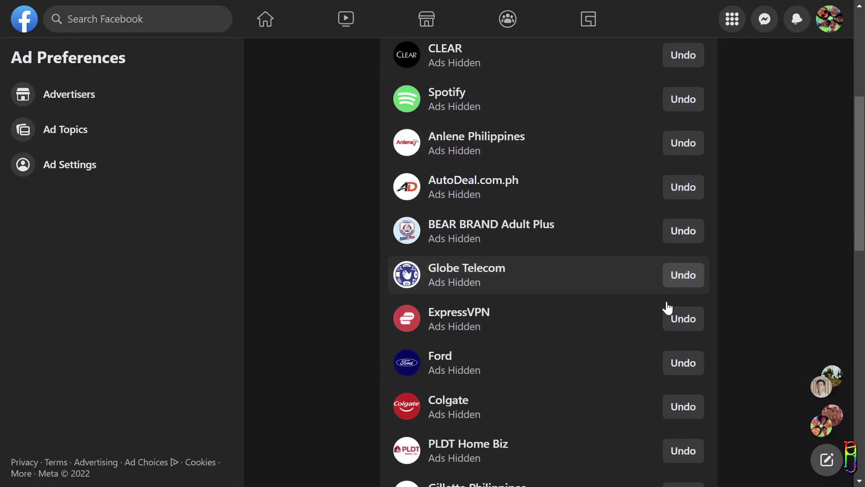
scroll(644, 323, "up", 7)
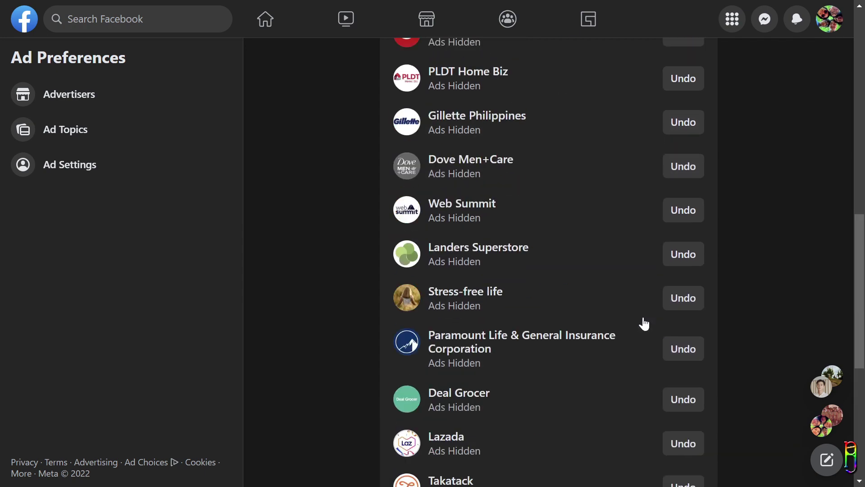
scroll(644, 323, "up", 5)
left_click(688, 283)
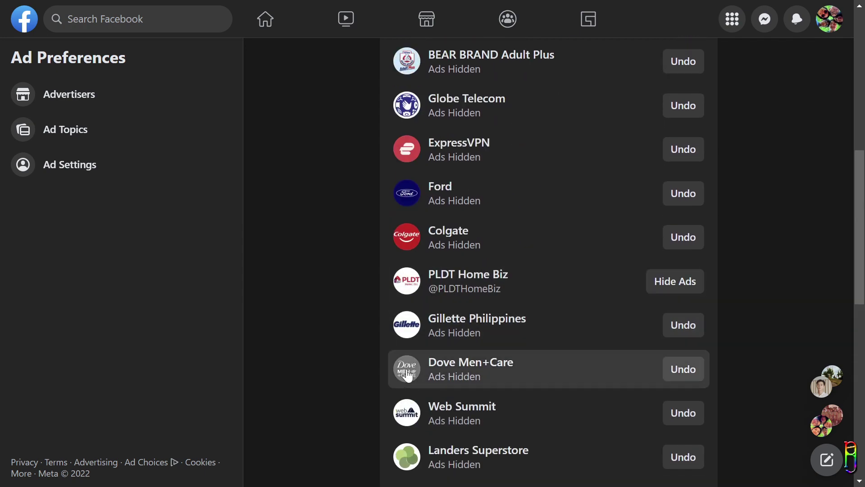
left_click(69, 94)
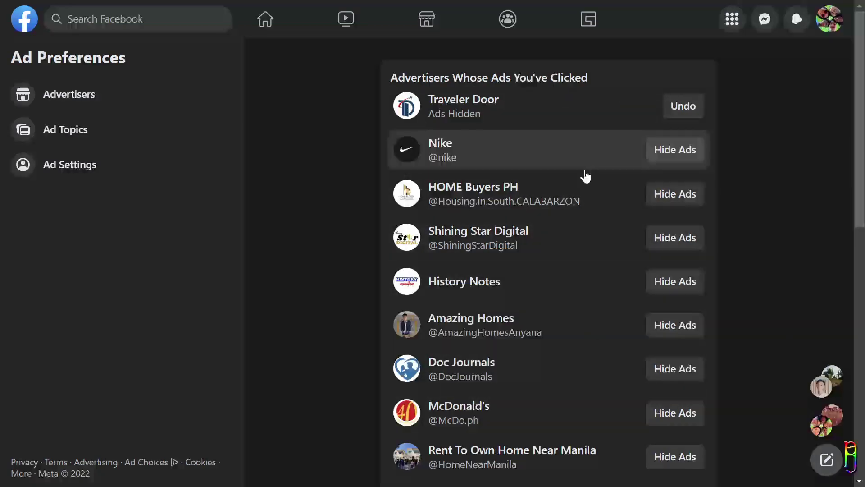
Hide Poker101's ads under Advertisers whose ads you've clicked and return to Advertisers.
scroll(588, 356, "down", 9)
scroll(583, 341, "down", 3)
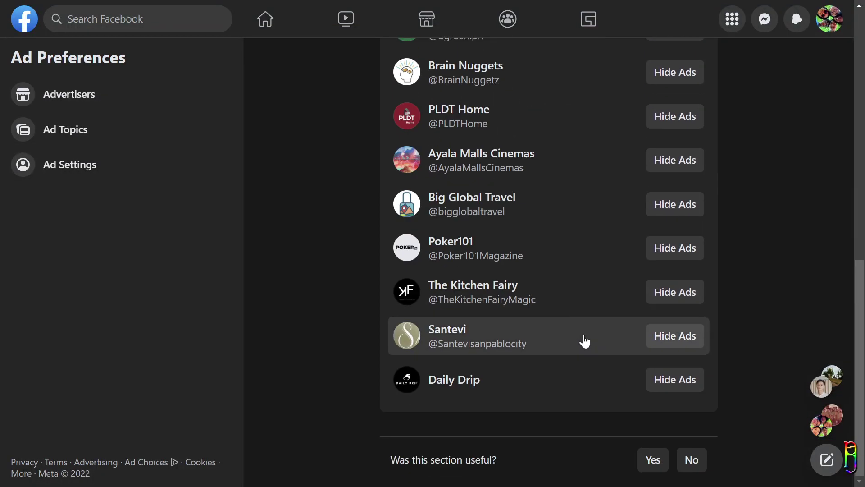
scroll(583, 342, "up", 2)
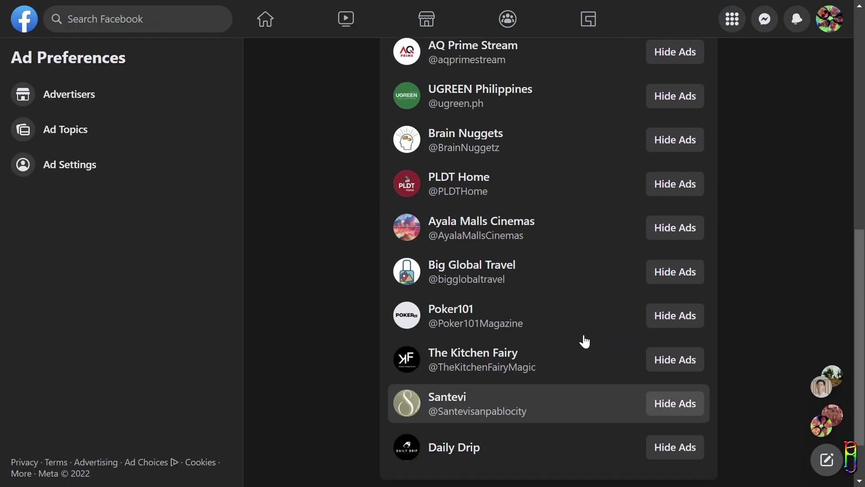
left_click(675, 321)
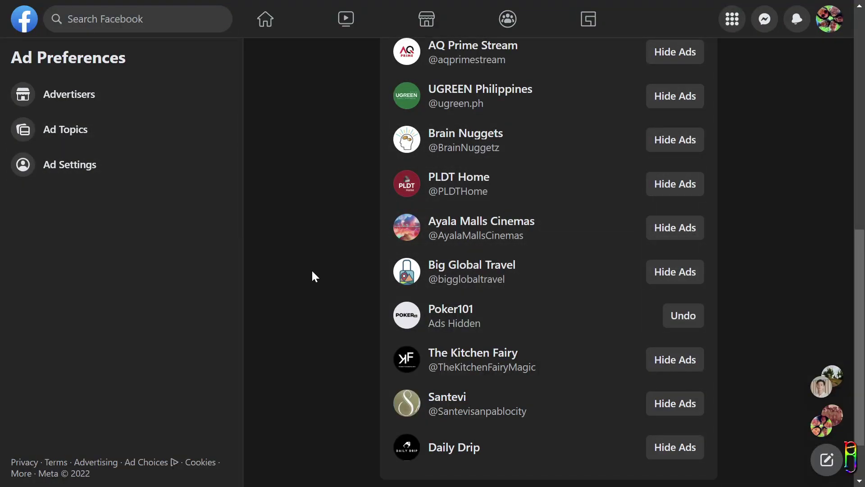
left_click(135, 94)
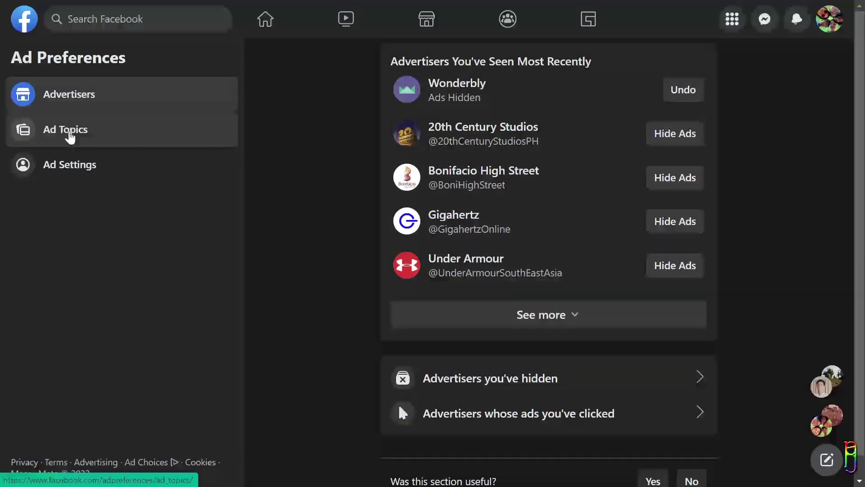
In Ad Topics, expand the activity-based topics and choose to see fewer DraftKings ads.
left_click(78, 132)
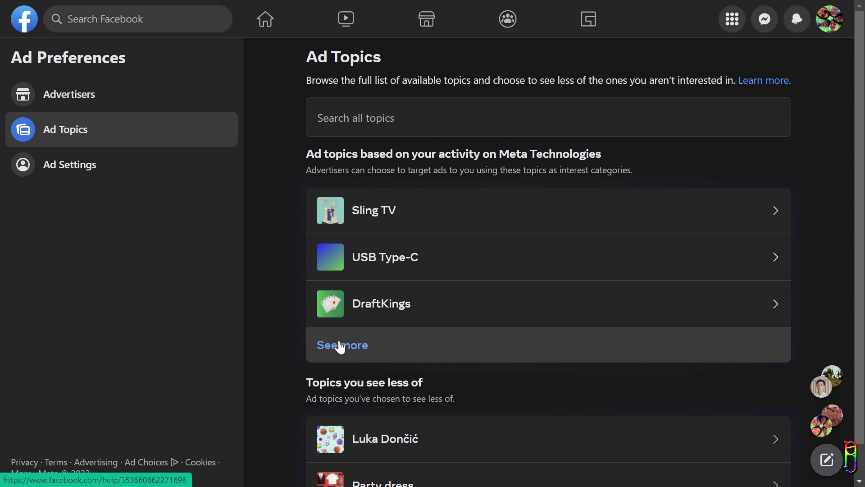
scroll(634, 285, "down", 1)
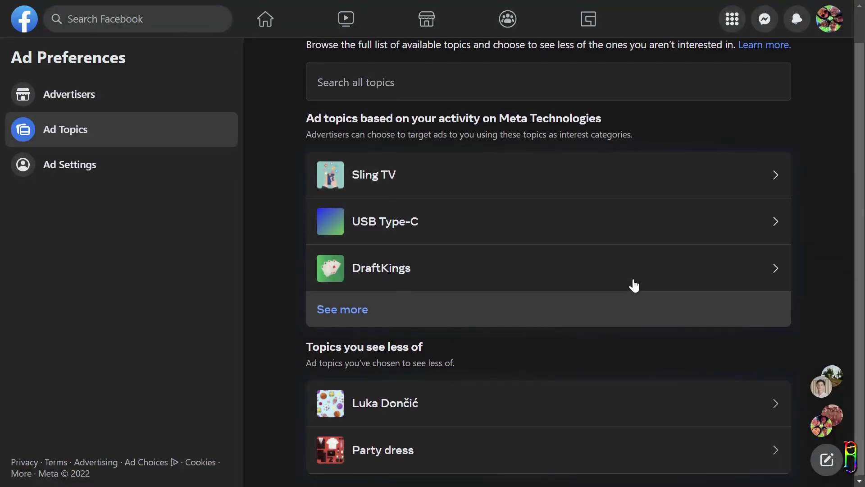
left_click(630, 309)
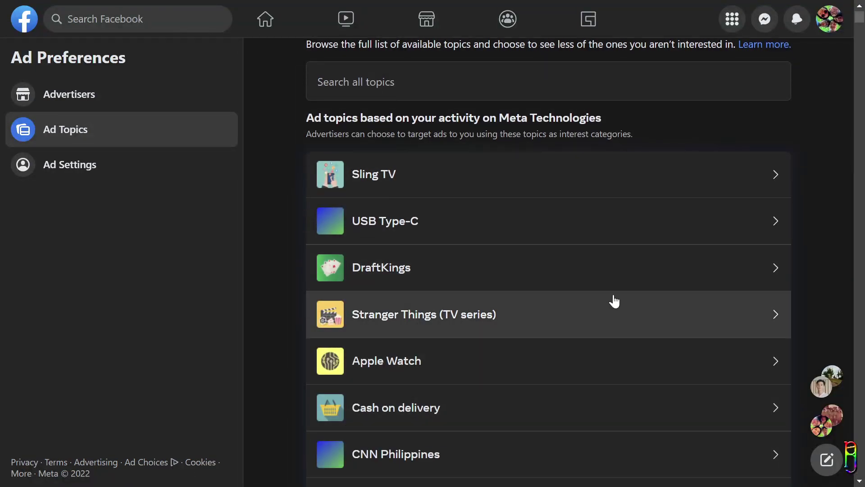
scroll(614, 301, "down", 1)
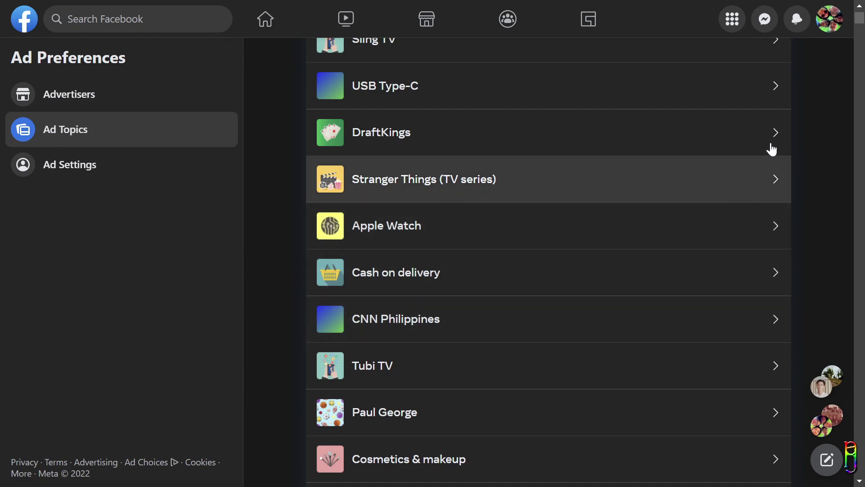
left_click(484, 140)
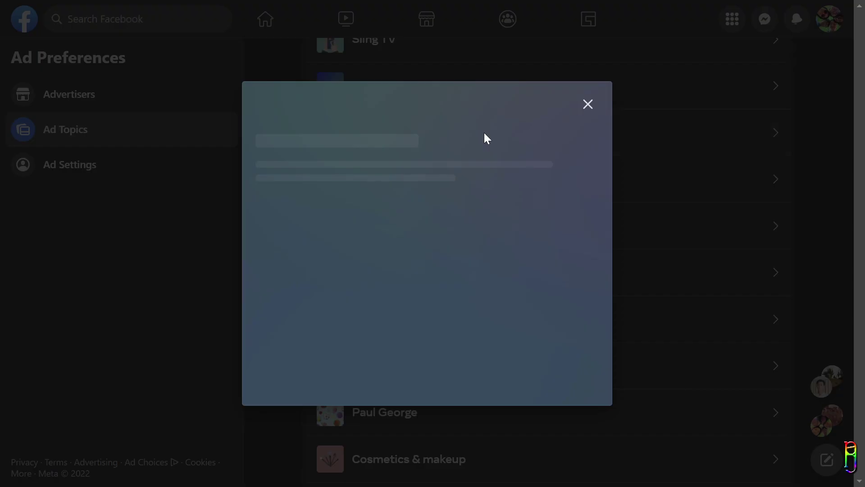
left_click(463, 258)
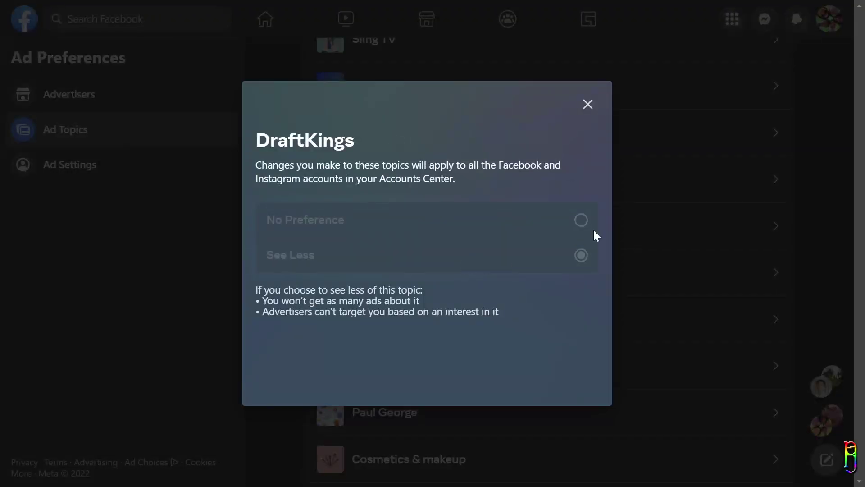
left_click(588, 105)
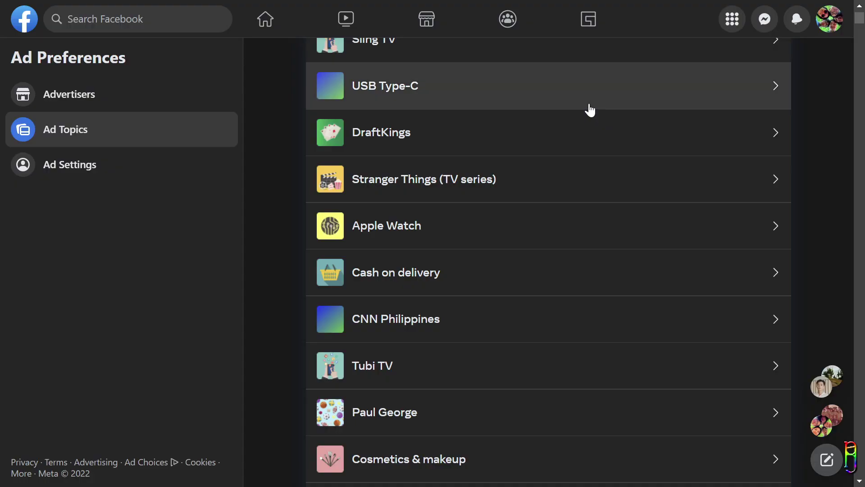
Scroll through the full Ad Topics list down to Topics you see less of and back up.
scroll(682, 256, "down", 12)
scroll(676, 257, "down", 13)
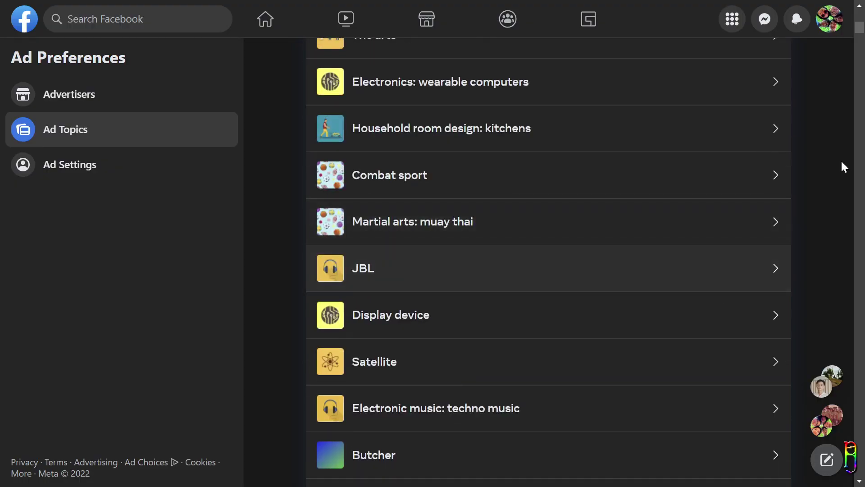
left_click_drag(860, 33, 861, 473)
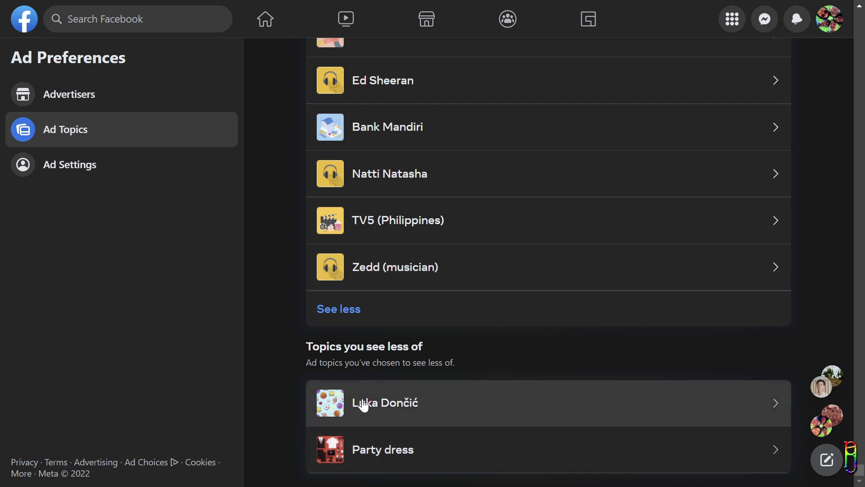
scroll(359, 402, "up", 10)
scroll(474, 225, "up", 10)
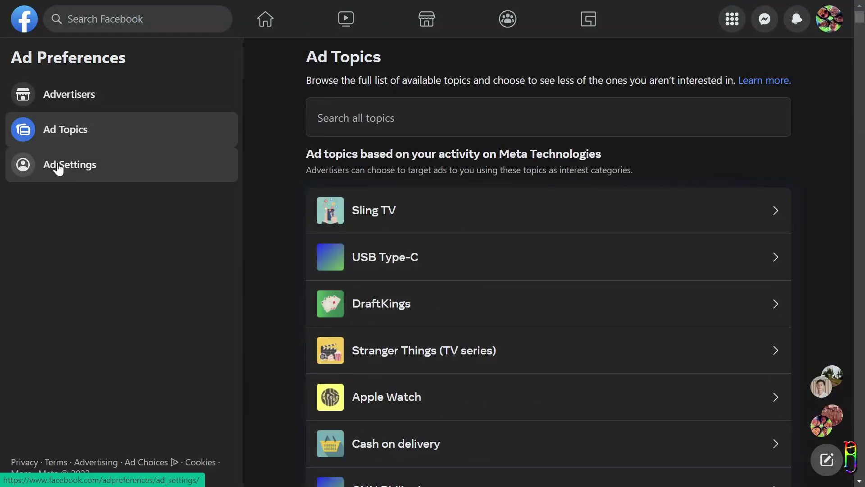
Switch to Ad Settings and page through the common questions.
left_click(58, 168)
left_click(696, 176)
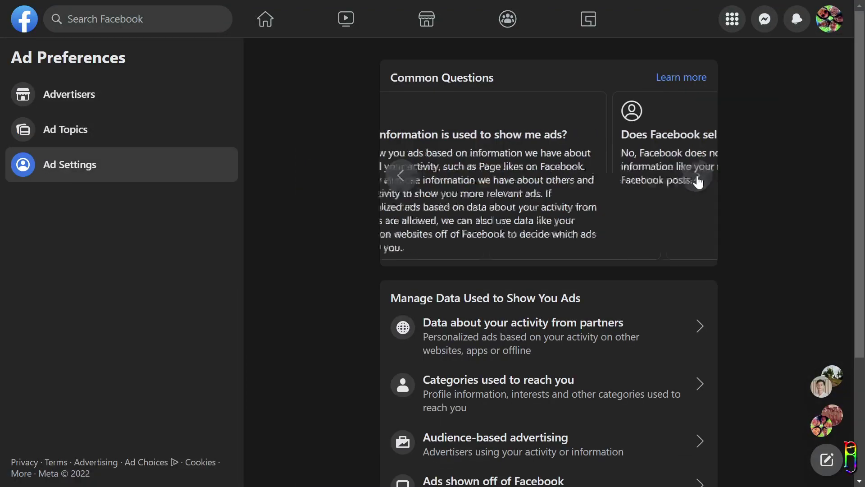
left_click(399, 176)
scroll(700, 198, "down", 4)
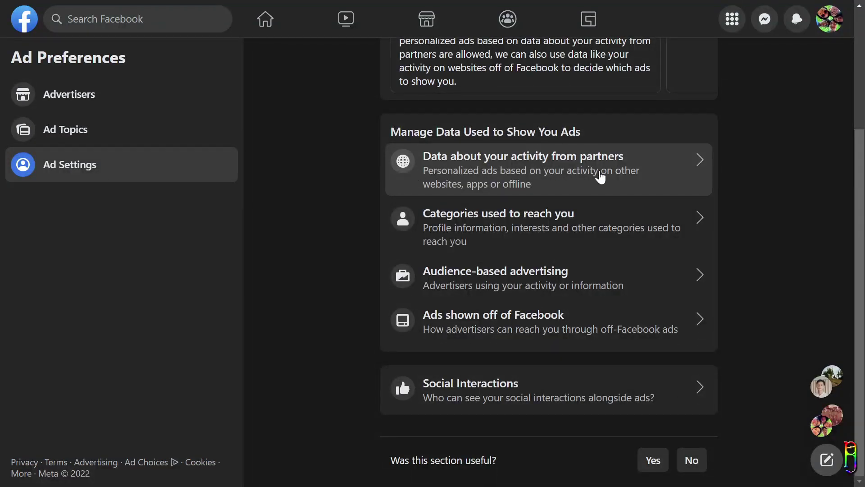
Open Data about your activity from partners, expand its explanations and leave it Not Allowed.
left_click(600, 175)
scroll(518, 318, "down", 5)
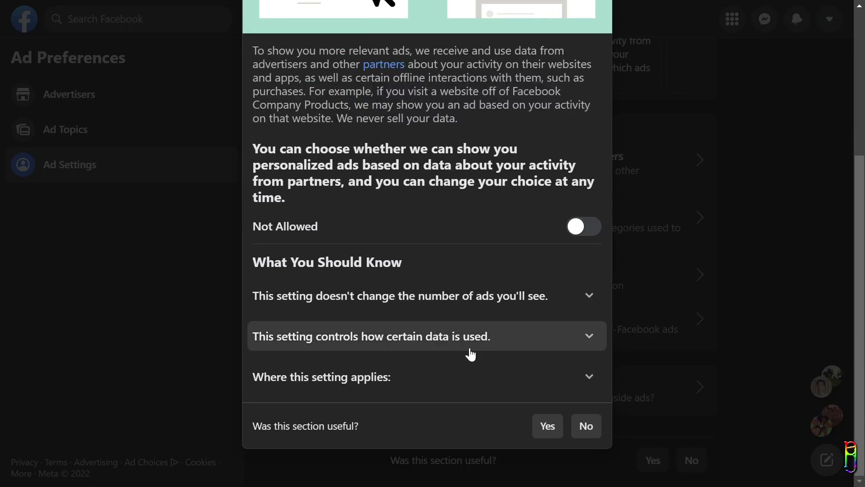
left_click(360, 382)
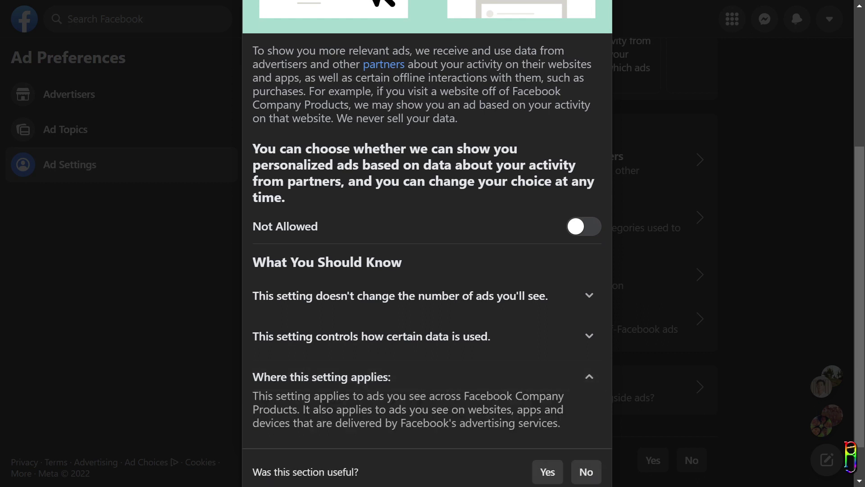
left_click(341, 337)
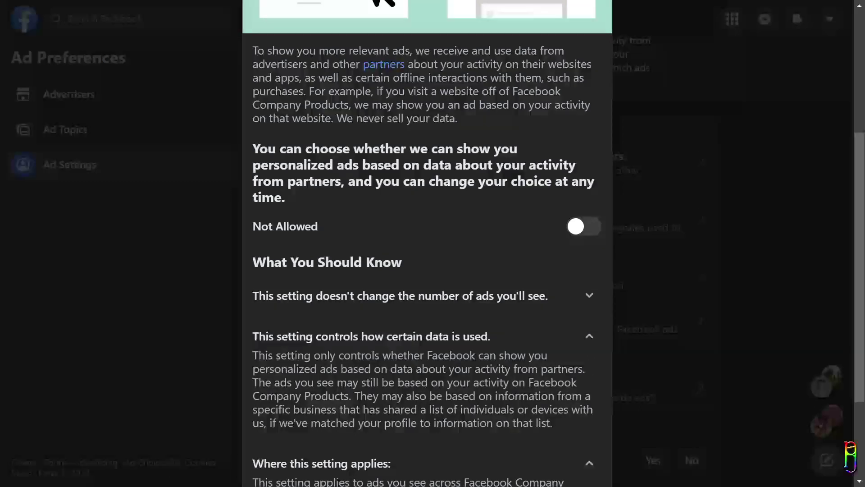
left_click(377, 298)
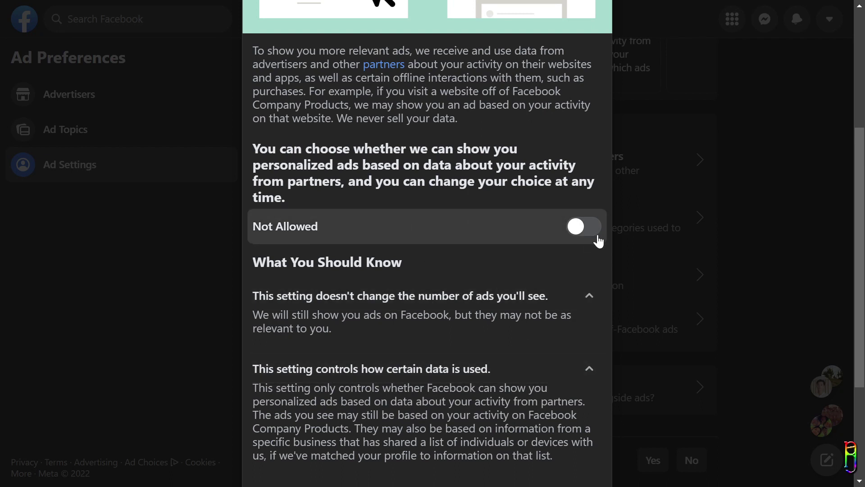
left_click(583, 228)
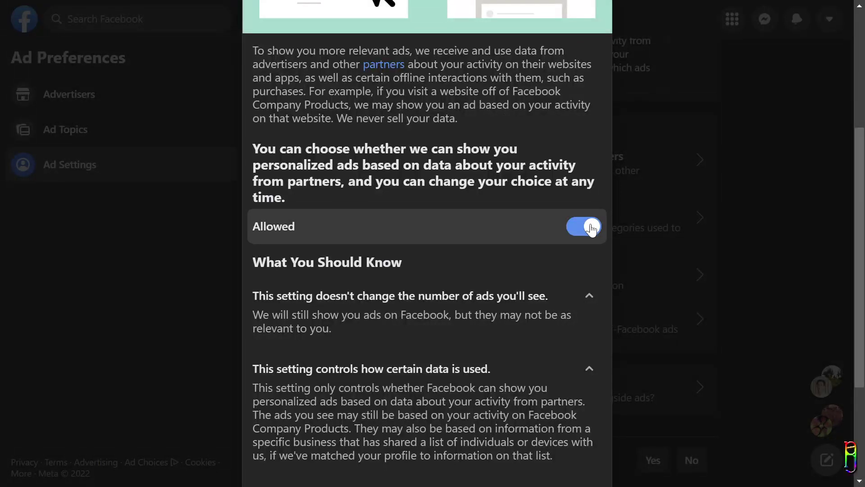
left_click(590, 229)
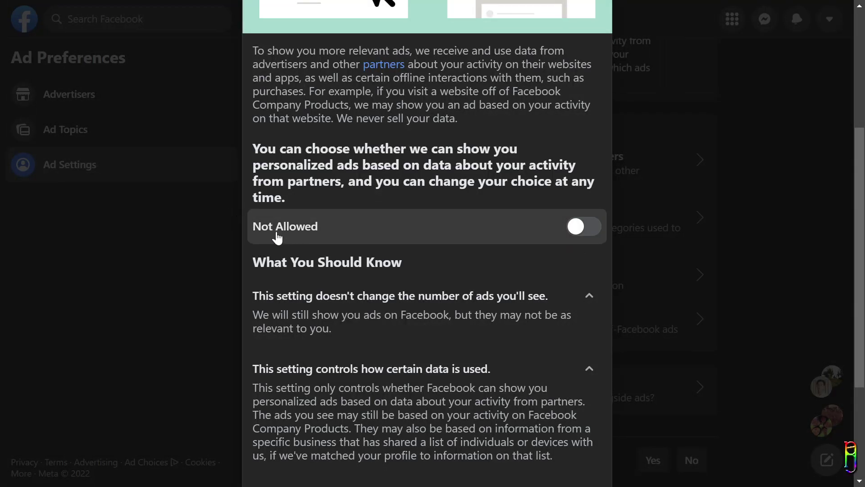
scroll(449, 260, "up", 5)
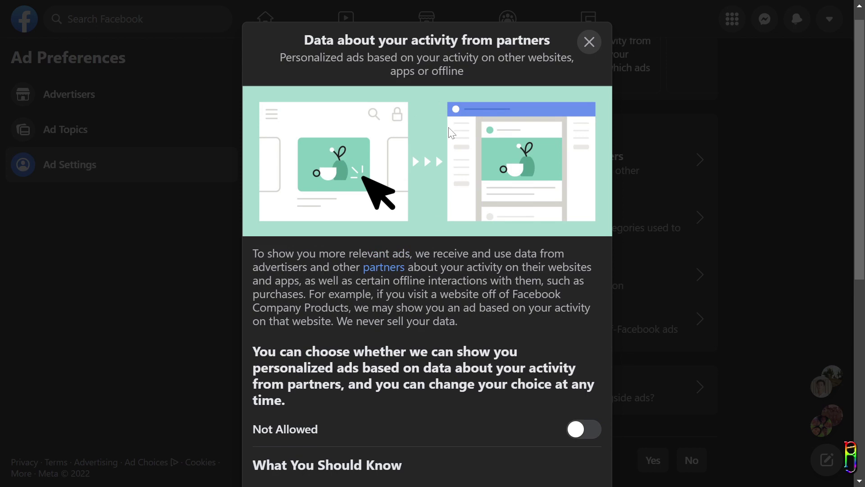
key("Escape")
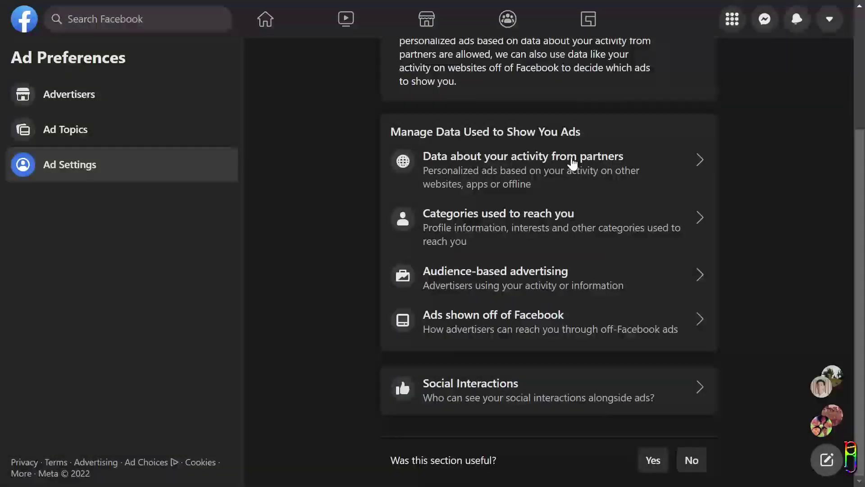
left_click(501, 220)
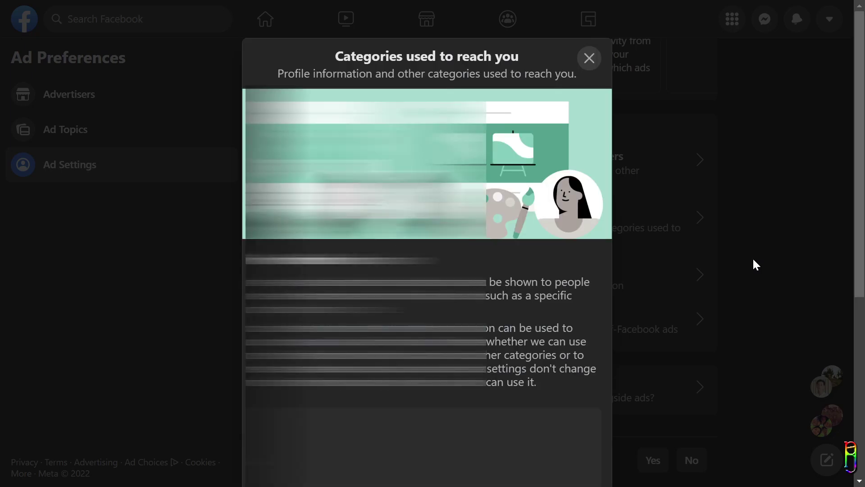
scroll(753, 264, "down", 3)
scroll(563, 185, "down", 4)
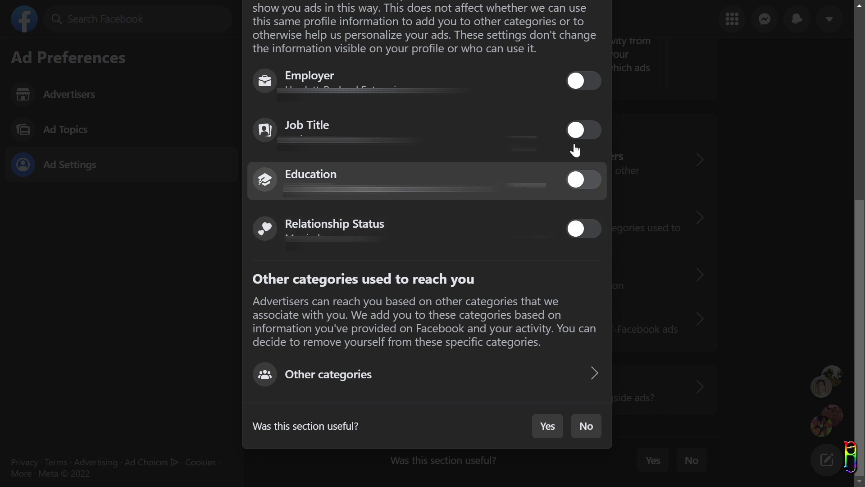
left_click(586, 82)
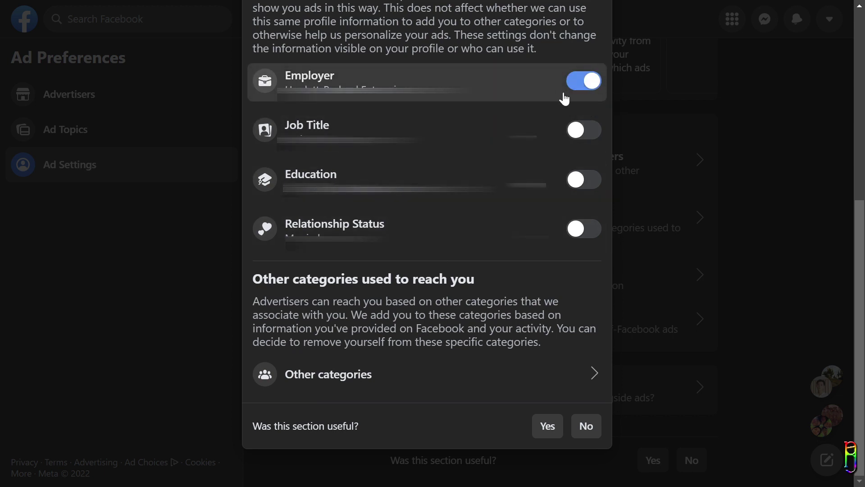
left_click(586, 82)
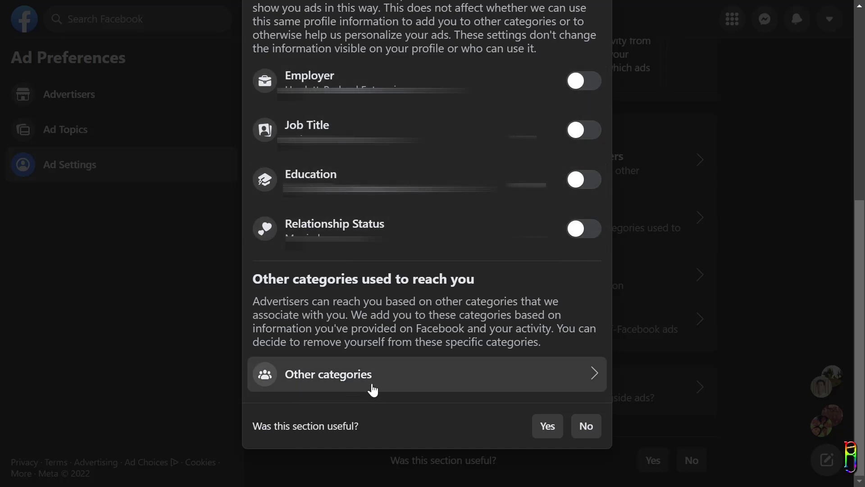
left_click(319, 379)
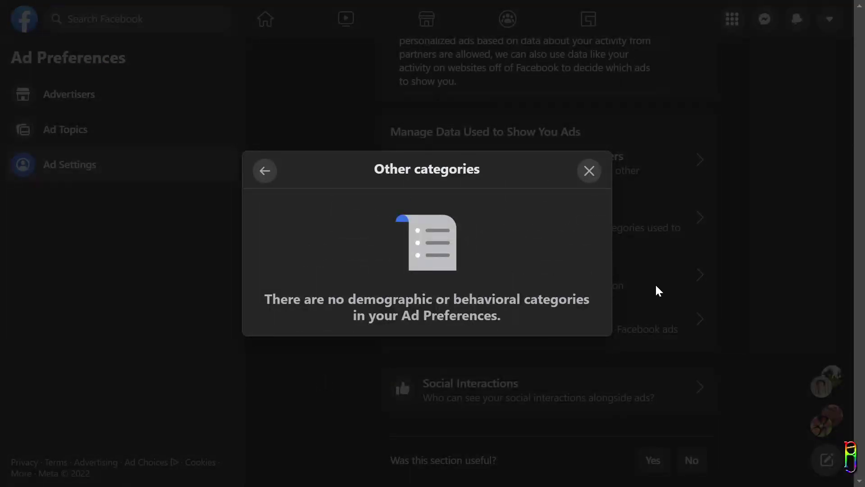
left_click(590, 171)
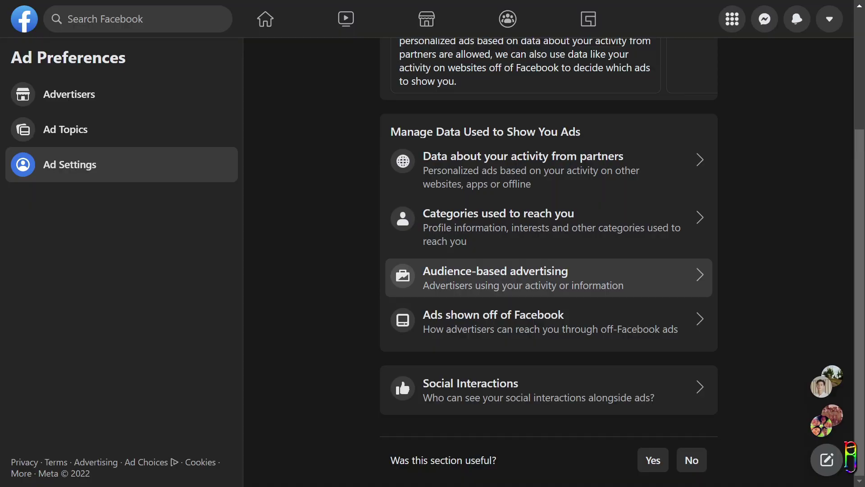
Expand the full advertiser list under audience-based advertising, including Grab, Klook, Globe Telecom and UM NY.
left_click(495, 277)
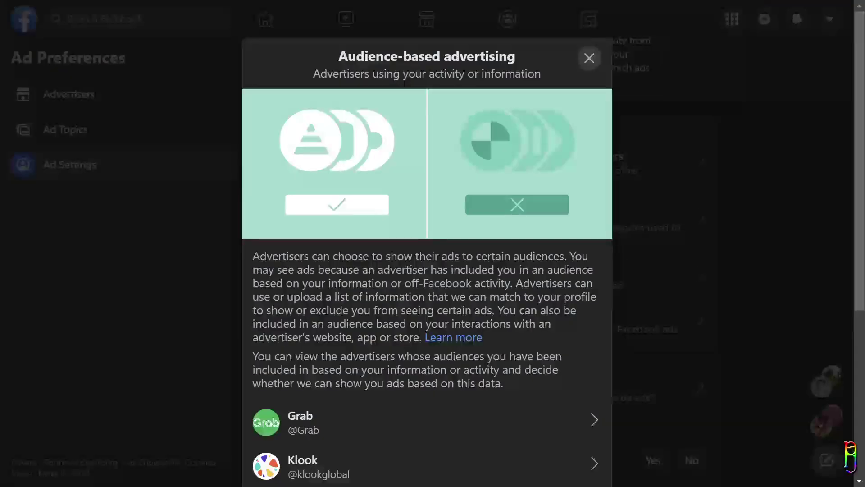
scroll(550, 254, "down", 5)
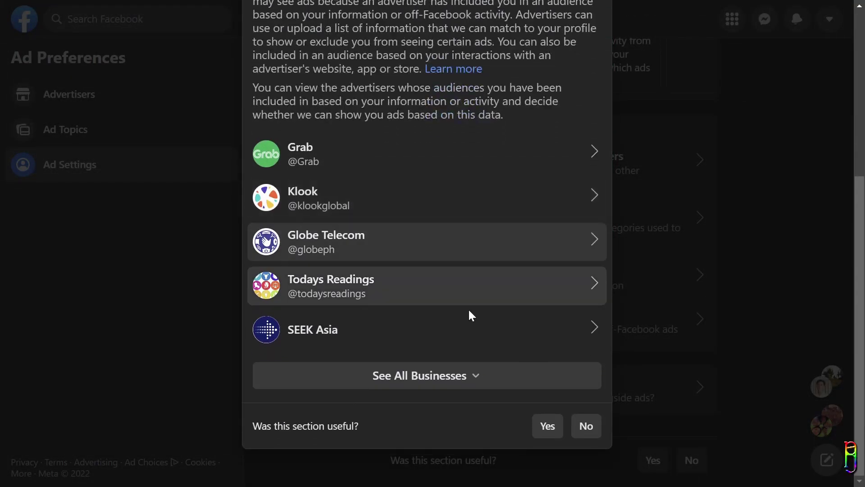
left_click(426, 377)
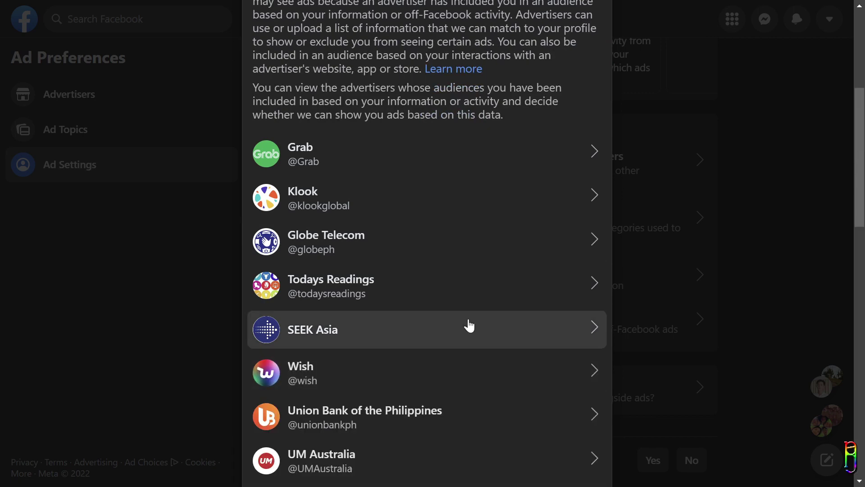
scroll(489, 303, "down", 6)
scroll(487, 306, "down", 4)
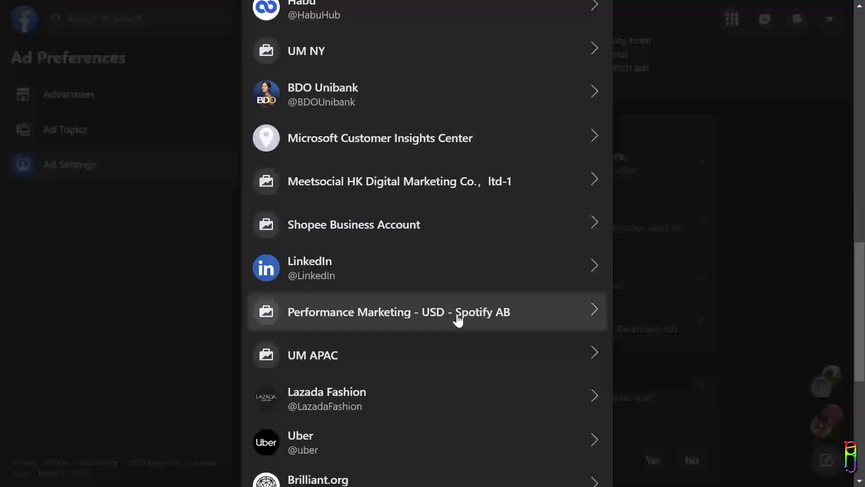
scroll(483, 350, "up", 5)
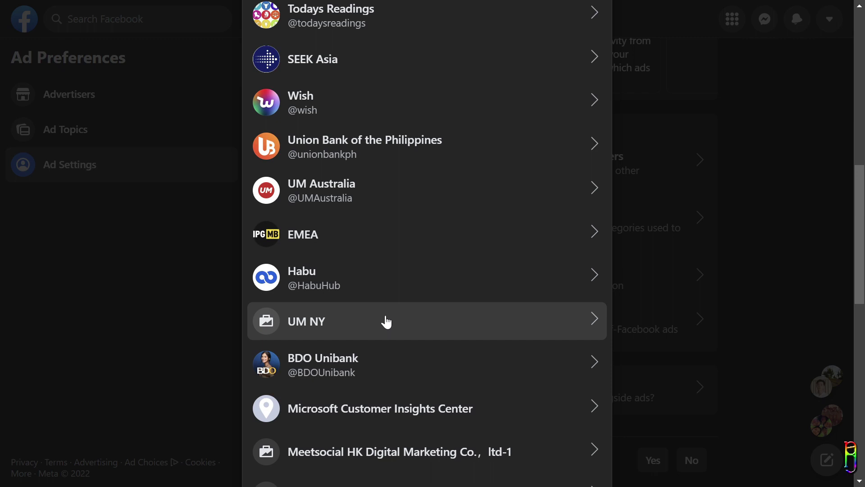
Open Habu's list usage and disallow its uploaded lists for showing you ads.
left_click(383, 278)
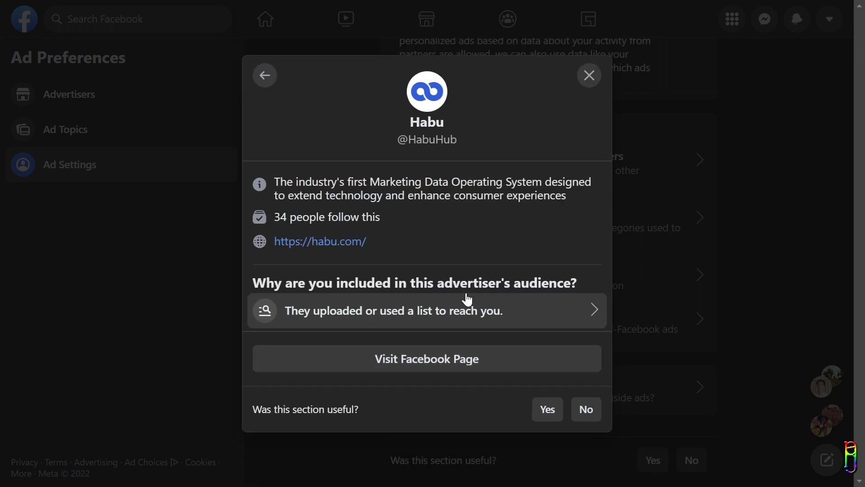
left_click(383, 310)
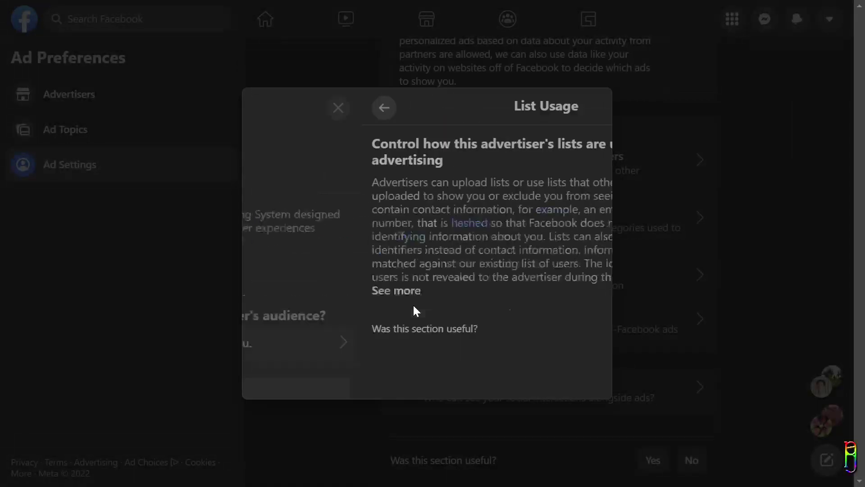
scroll(484, 273, "down", 4)
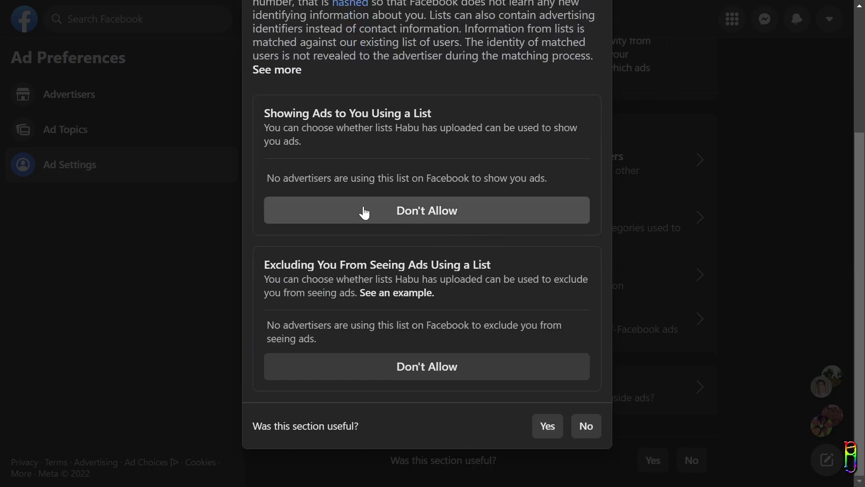
left_click(426, 210)
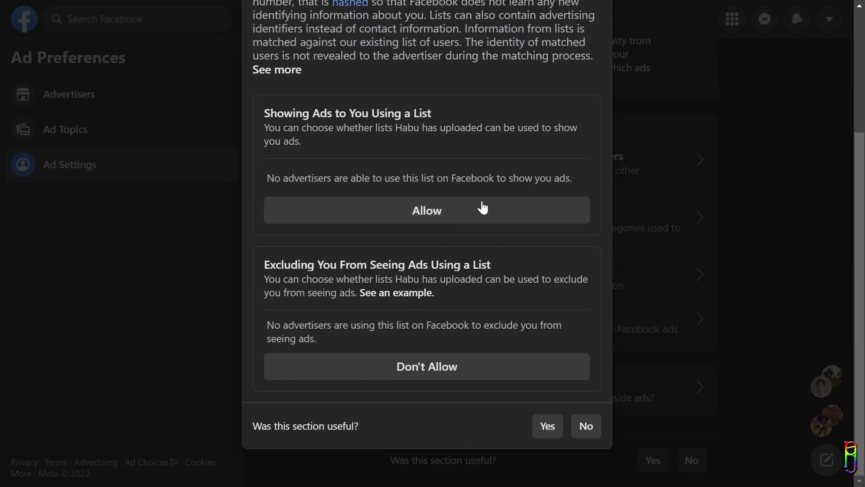
Disallow Habu's lists from excluding you from ads, then close the list usage details.
left_click_drag(303, 113, 431, 113)
left_click_drag(491, 264, 290, 264)
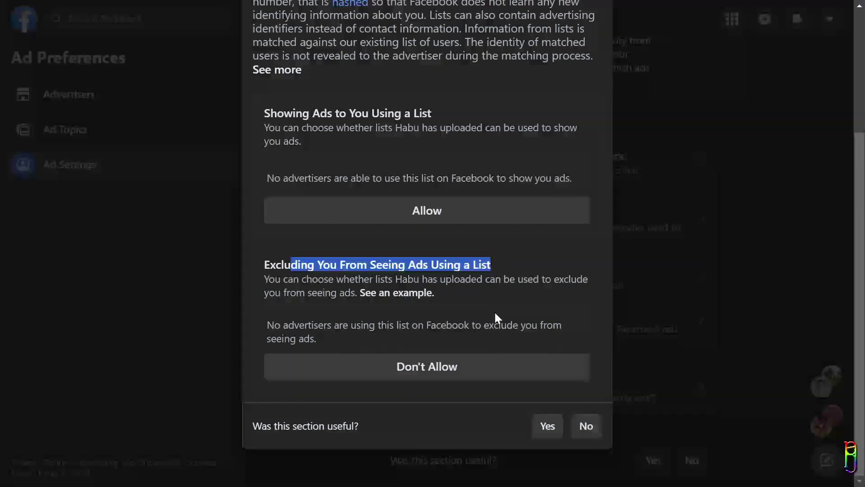
left_click(495, 291)
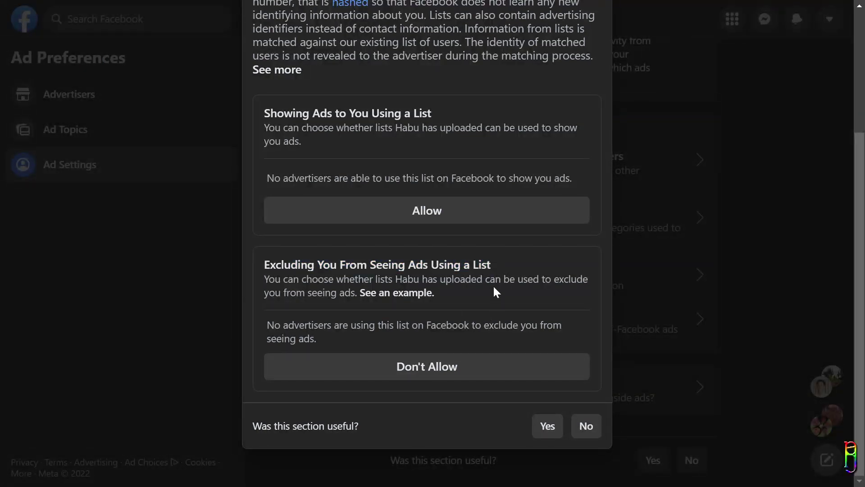
left_click(423, 368)
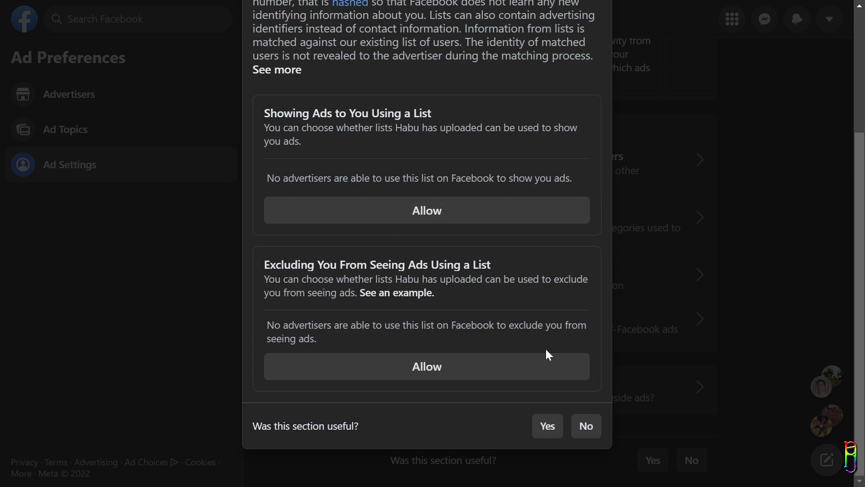
scroll(583, 359, "up", 4)
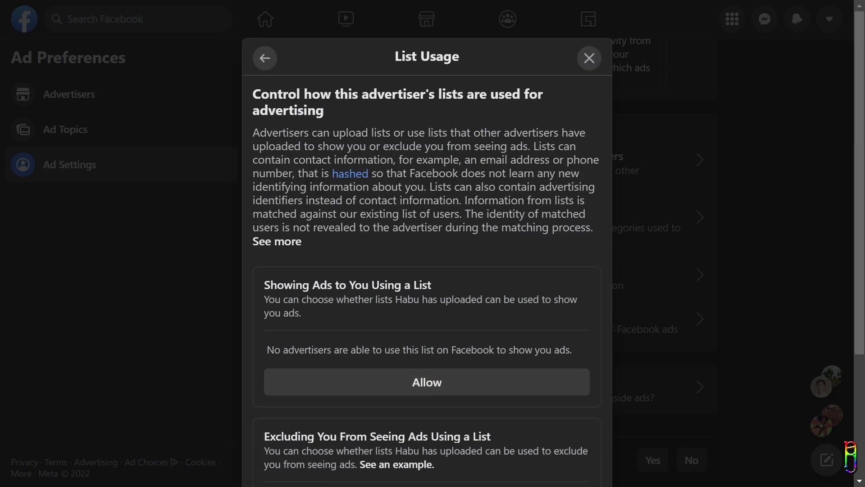
left_click(589, 59)
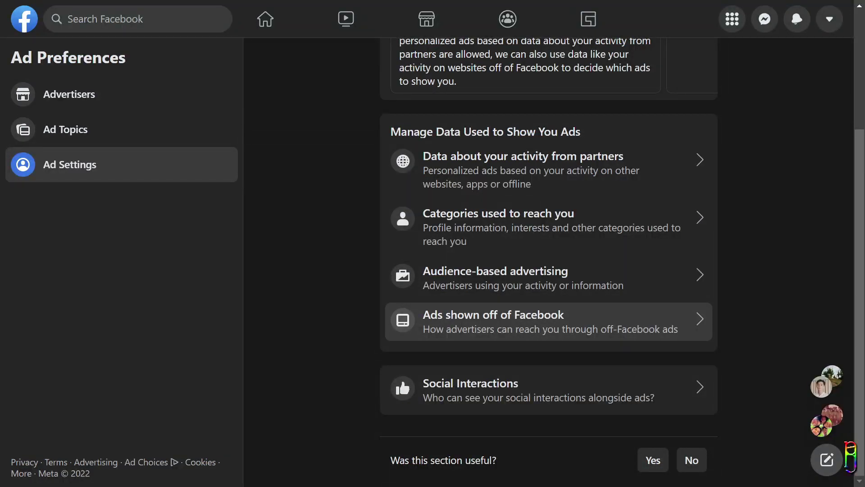
left_click(541, 321)
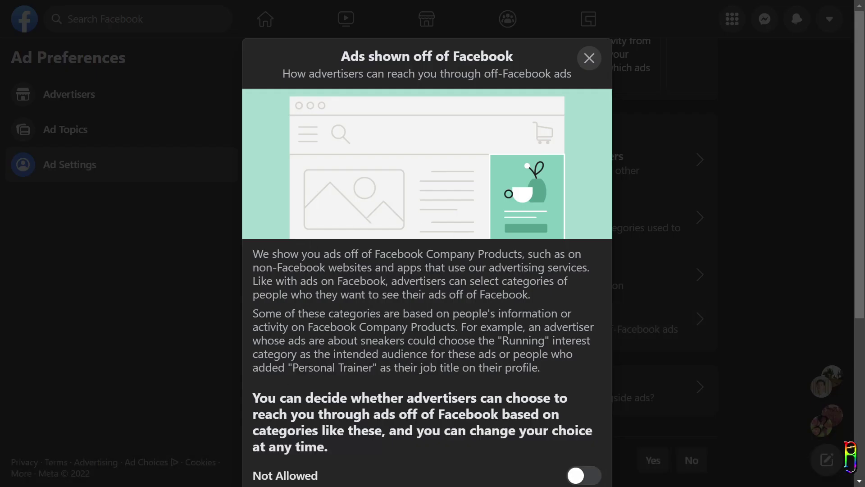
scroll(427, 243, "down", 4)
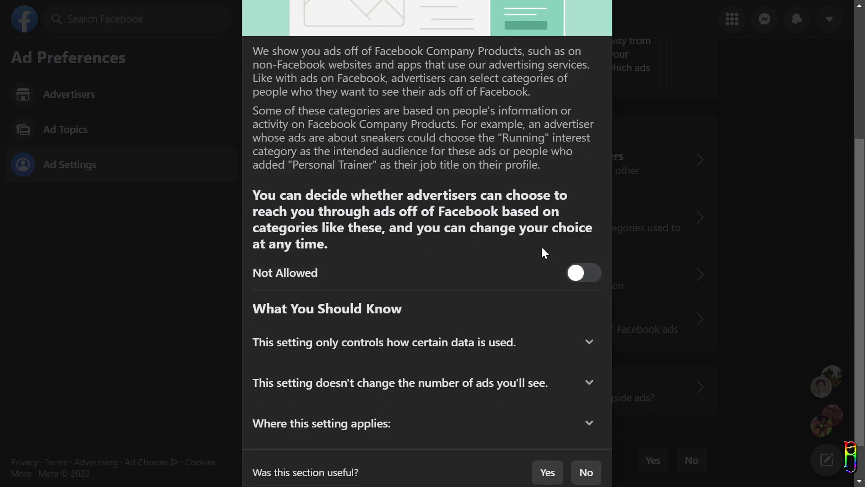
scroll(488, 389, "down", 1)
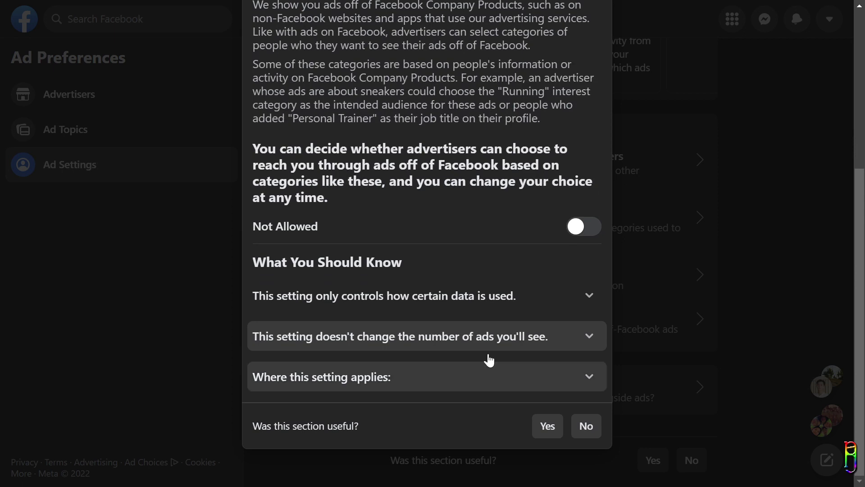
scroll(427, 243, "up", 3)
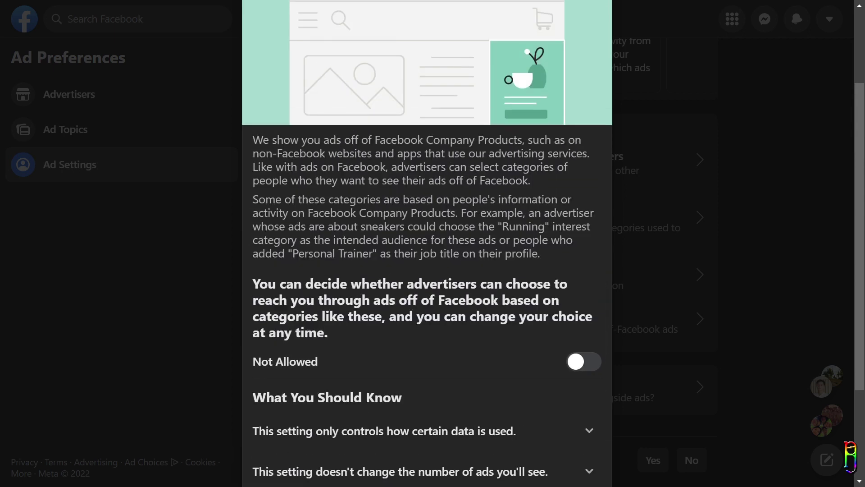
left_click(585, 362)
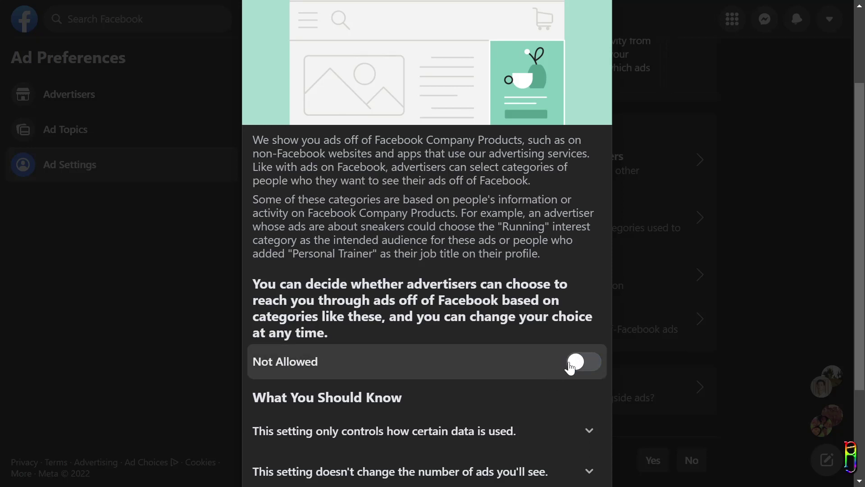
scroll(562, 296, "down", 3)
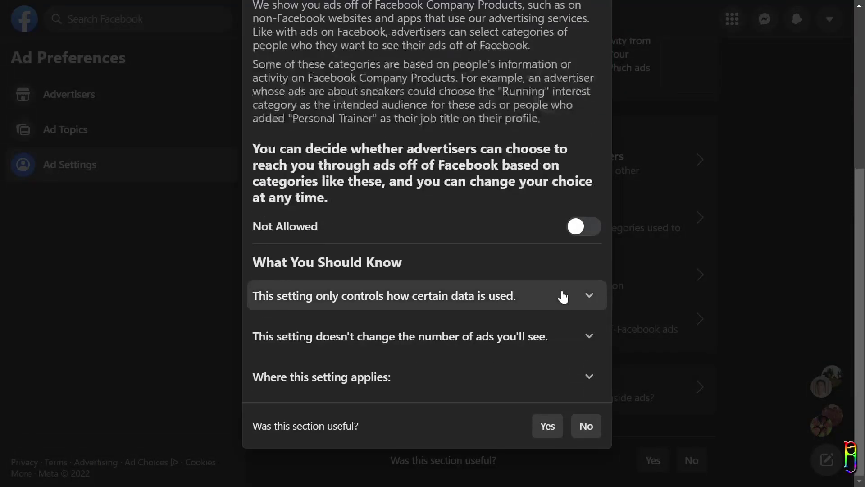
scroll(560, 302, "up", 5)
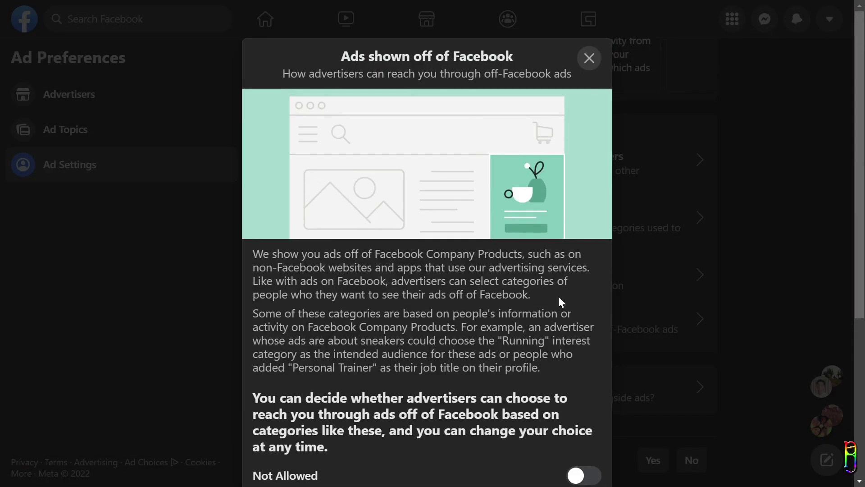
left_click(588, 58)
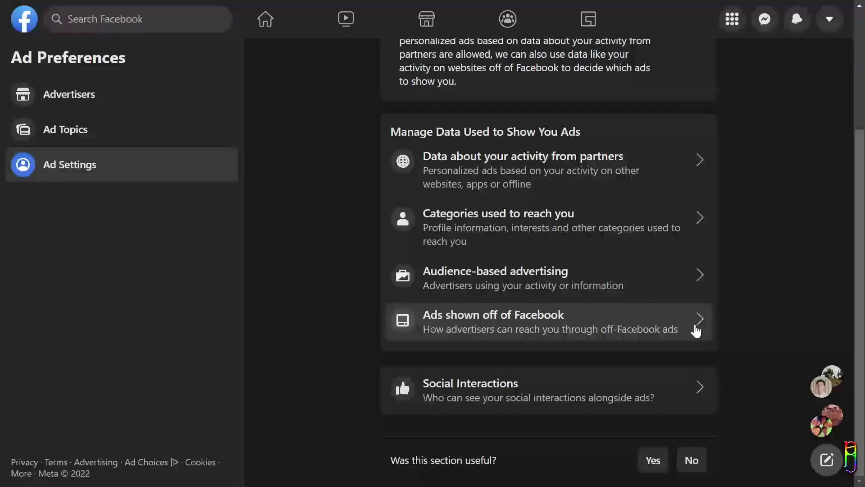
Set Social Interactions alongside ads to Only Me and close the dialog.
left_click(535, 394)
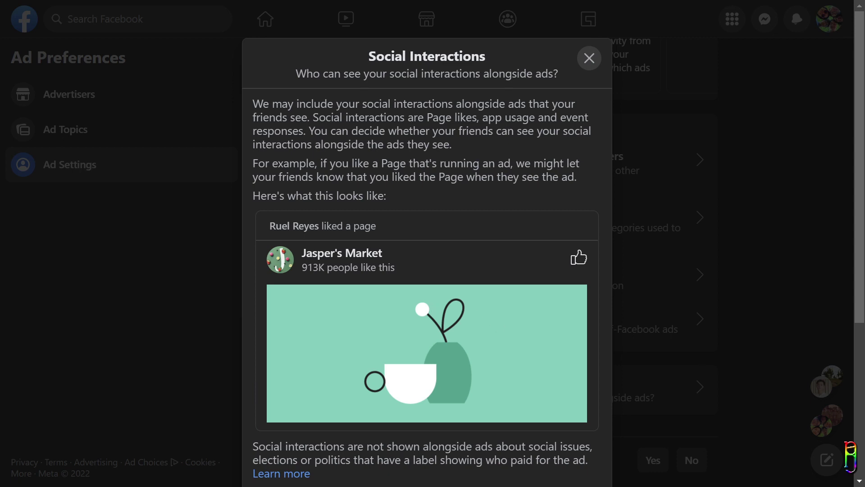
left_click_drag(317, 163, 465, 184)
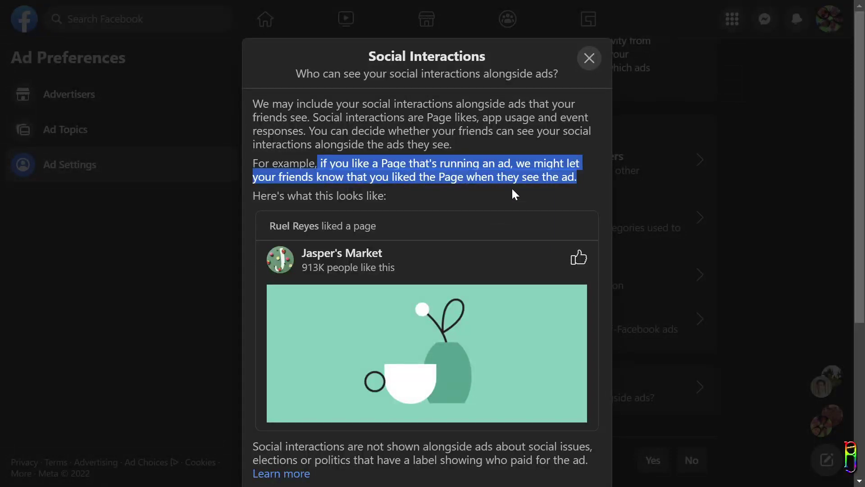
left_click(460, 189)
scroll(526, 205, "down", 5)
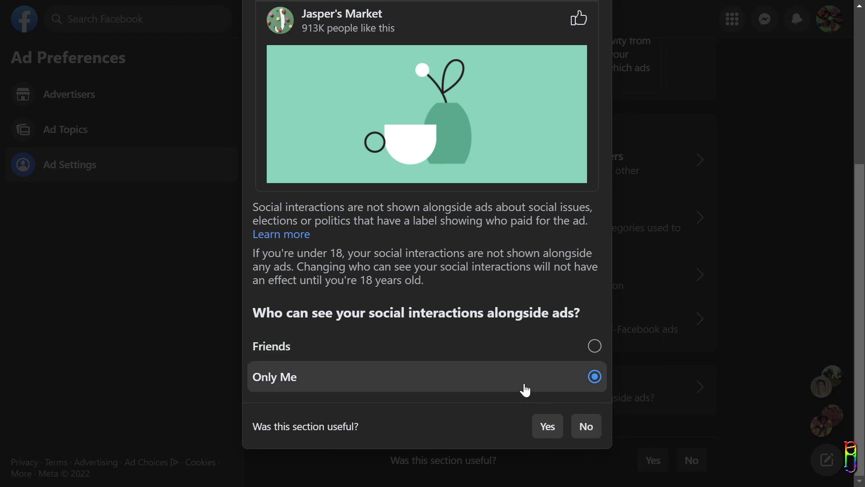
scroll(525, 388, "up", 5)
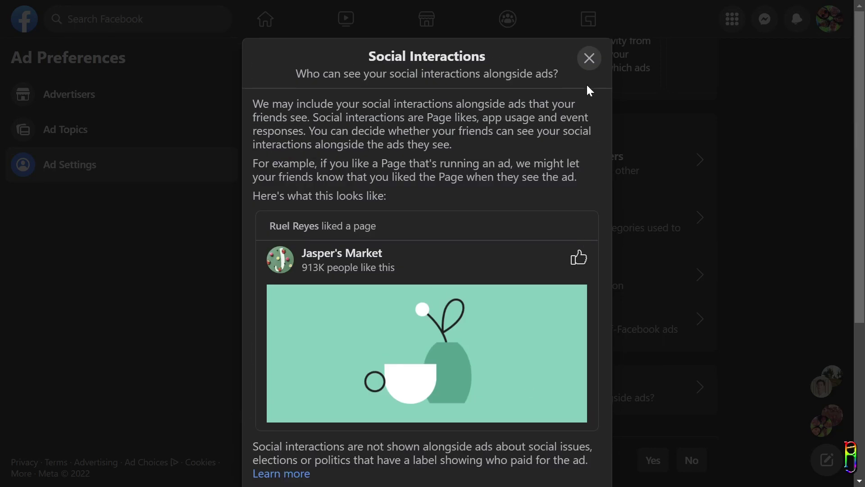
left_click(587, 58)
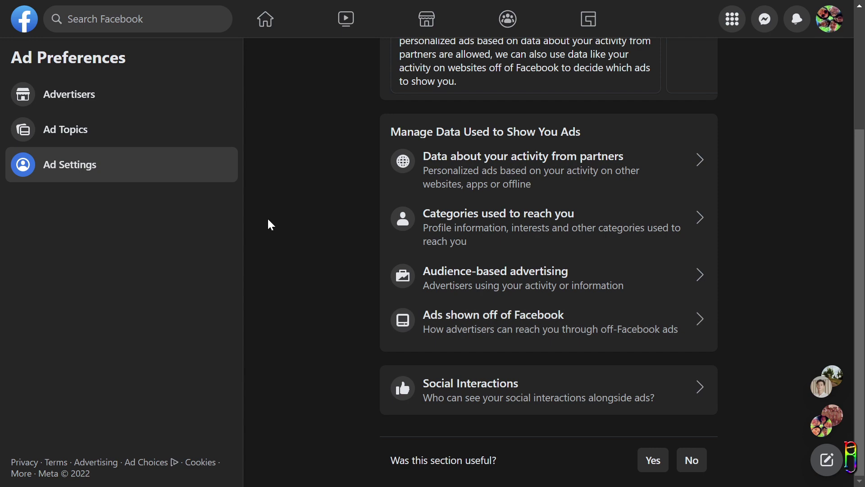
left_click(47, 99)
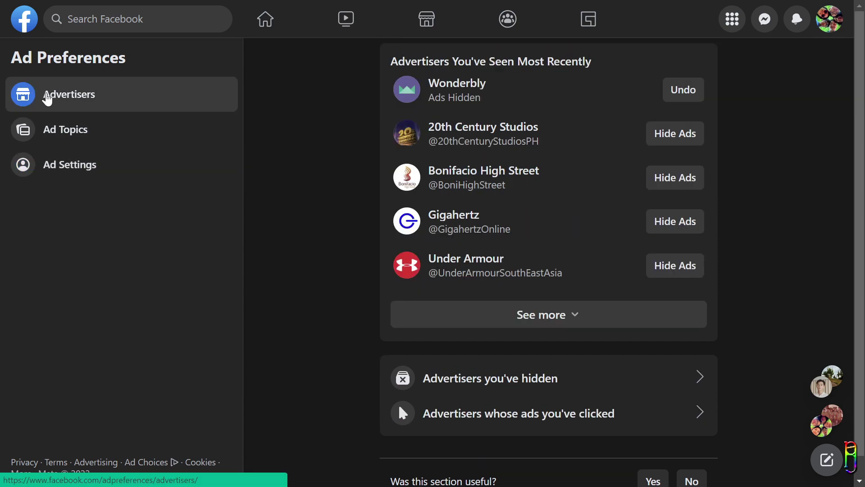
left_click(46, 130)
left_click(61, 170)
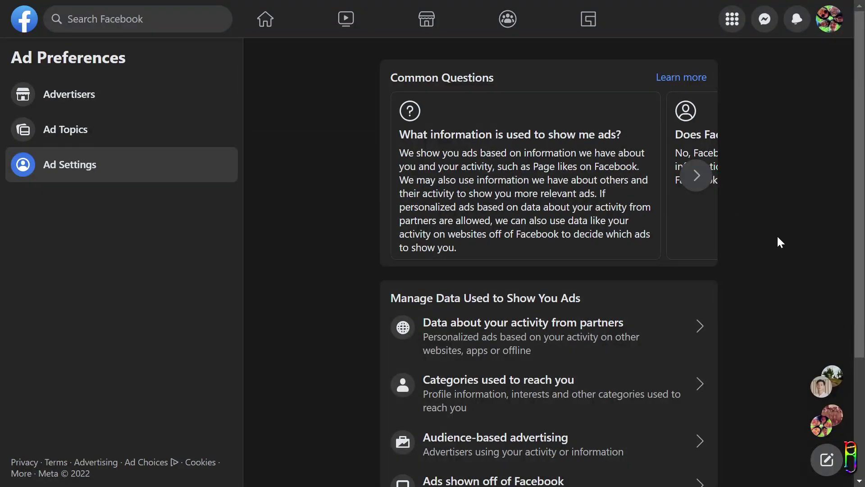
left_click(59, 128)
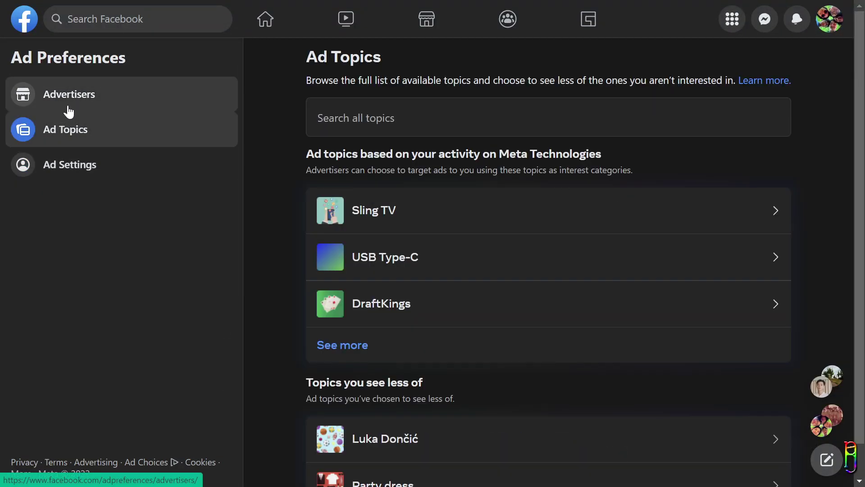
left_click(68, 110)
left_click(66, 132)
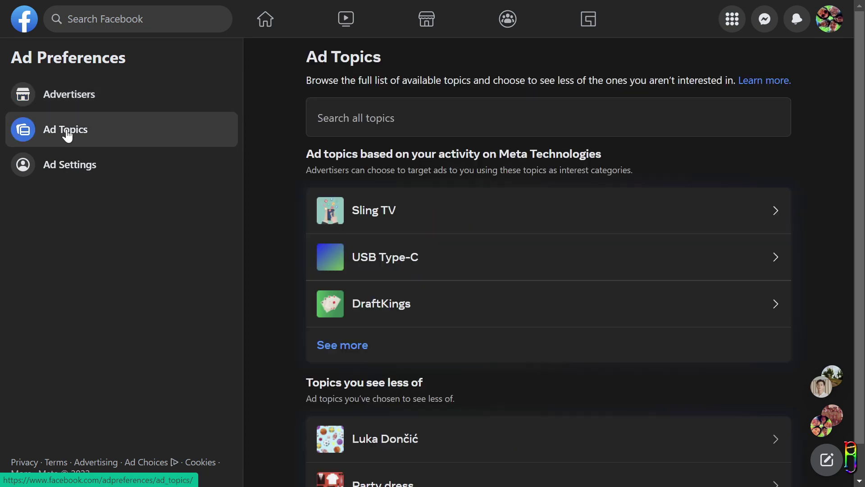
left_click(65, 174)
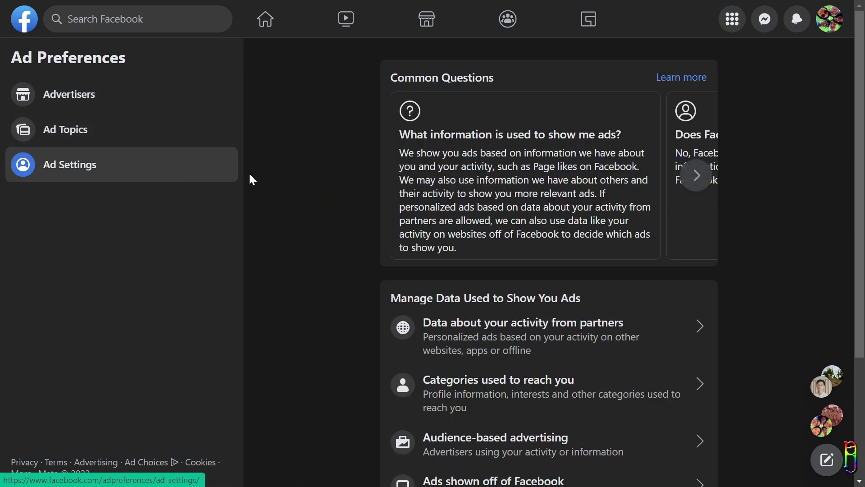